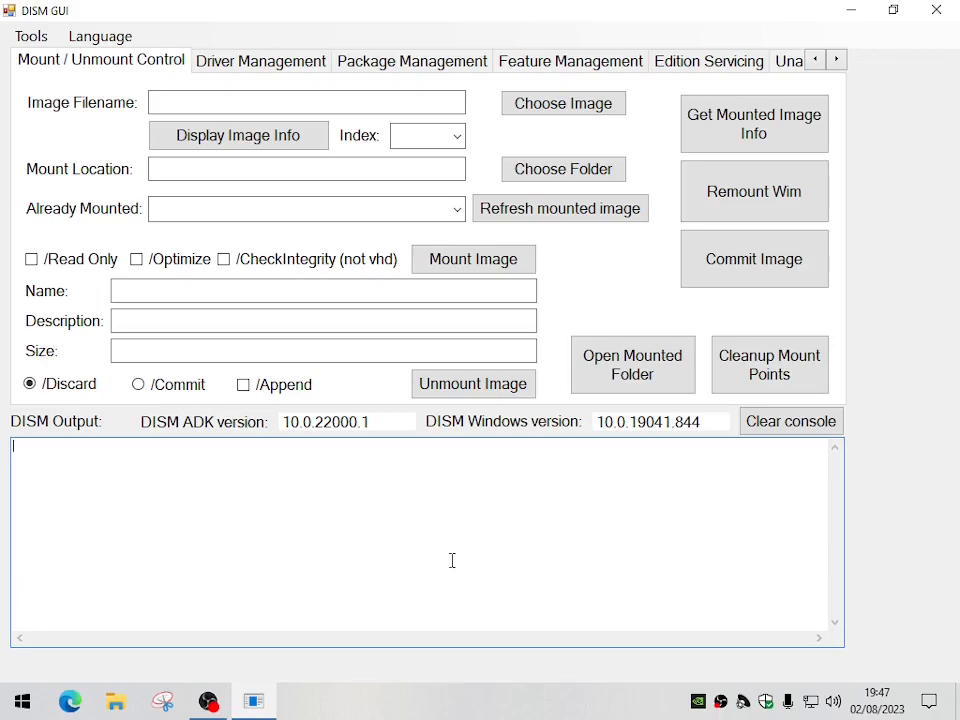
# Load install.wim from the Officiel Win10 DVD 30072023 folder on drive D: as the image file
pyautogui.click(583, 101)
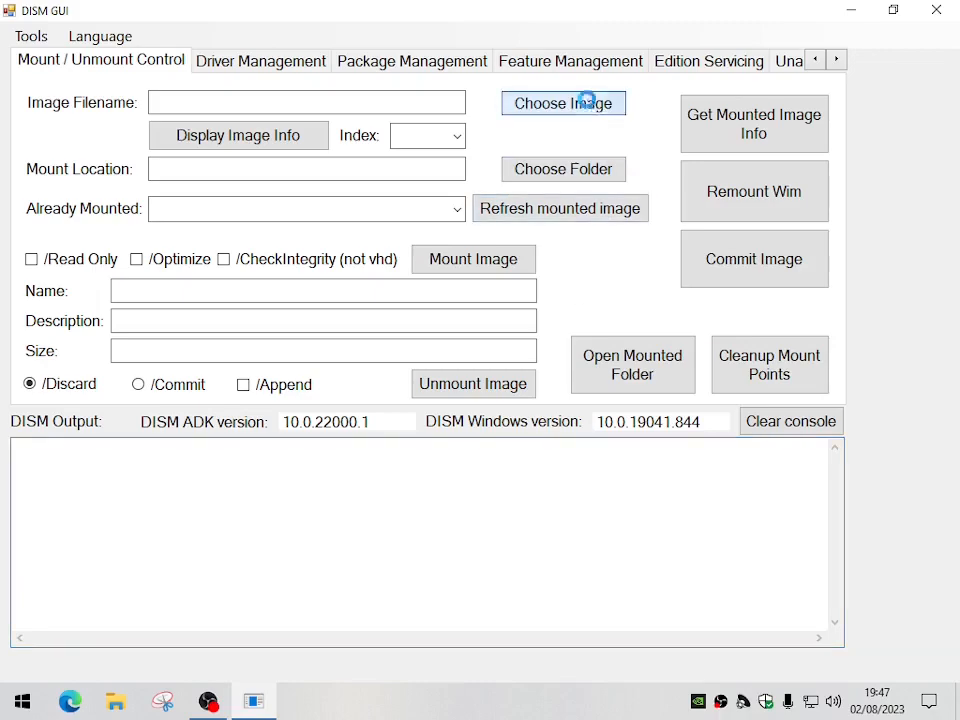
pyautogui.moveTo(571, 170); pyautogui.dragTo(572, 266)
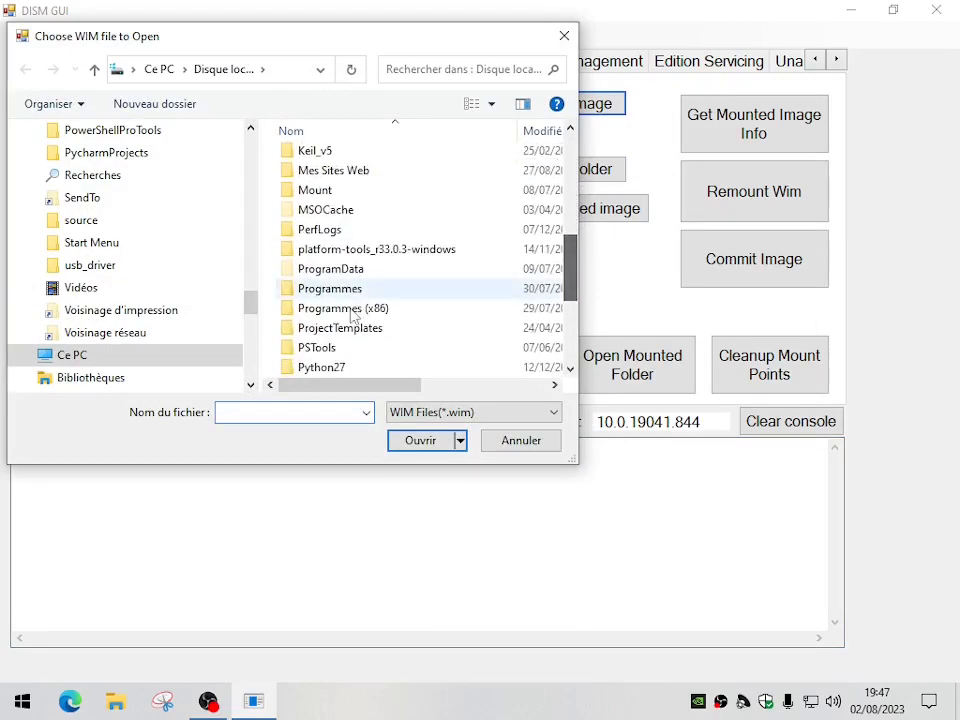
pyautogui.click(141, 360)
pyautogui.scroll(-2, 375, 330)
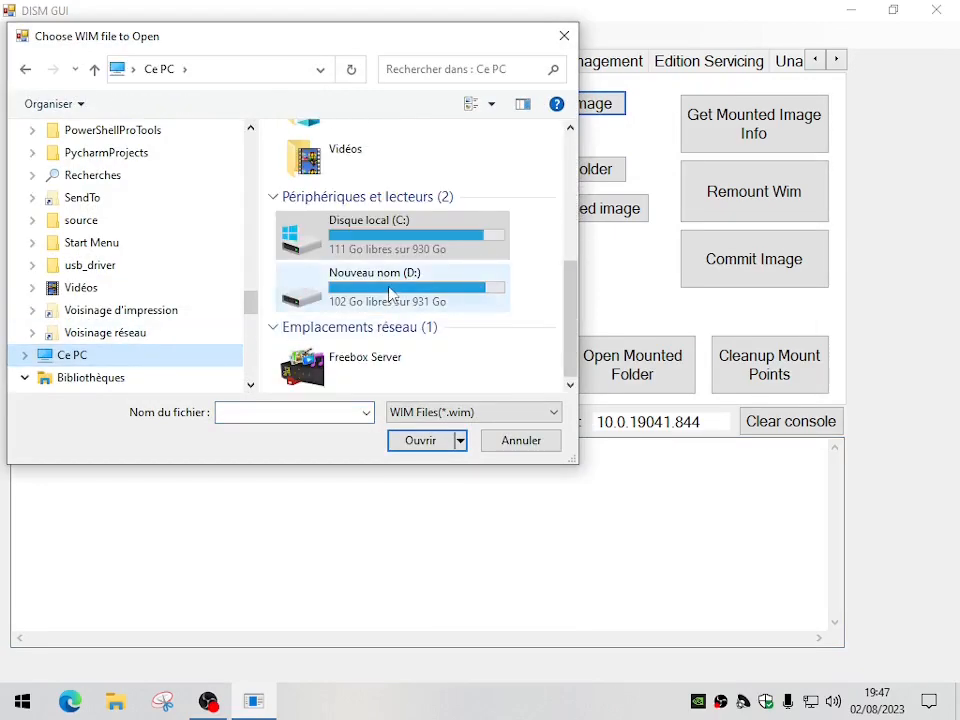
pyautogui.click(390, 305)
pyautogui.scroll(-5, 392, 315)
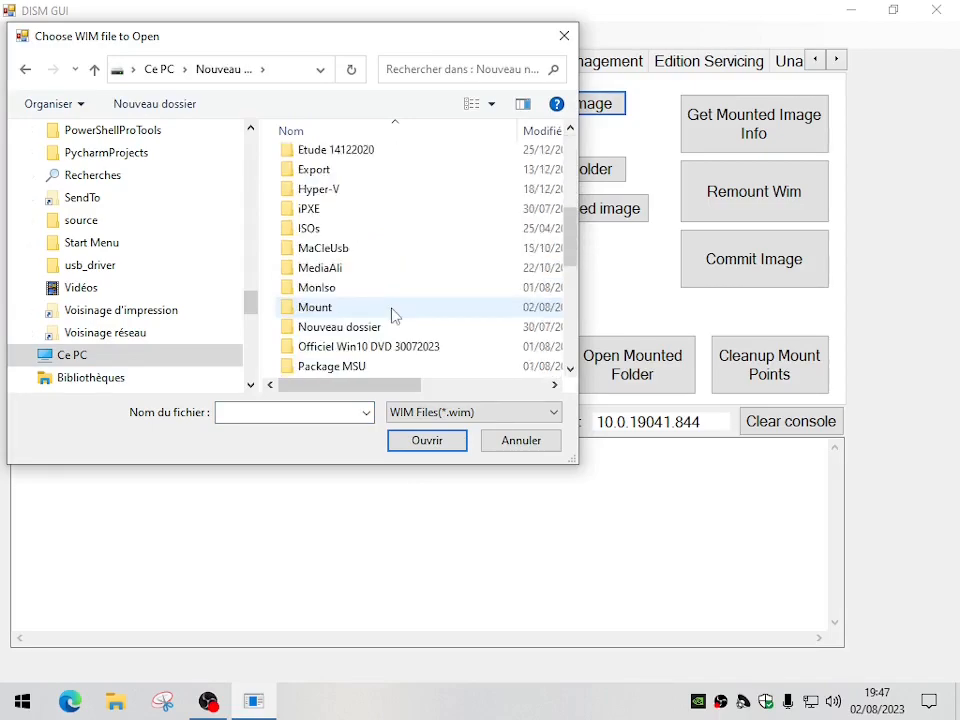
pyautogui.doubleClick(380, 347)
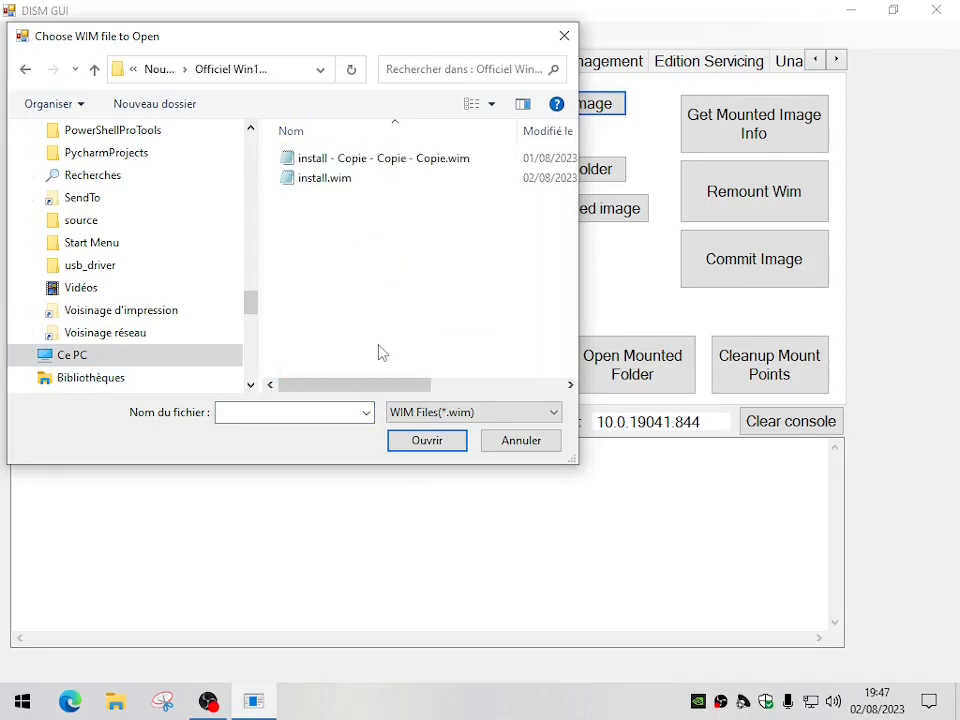
pyautogui.click(325, 180)
pyautogui.click(434, 443)
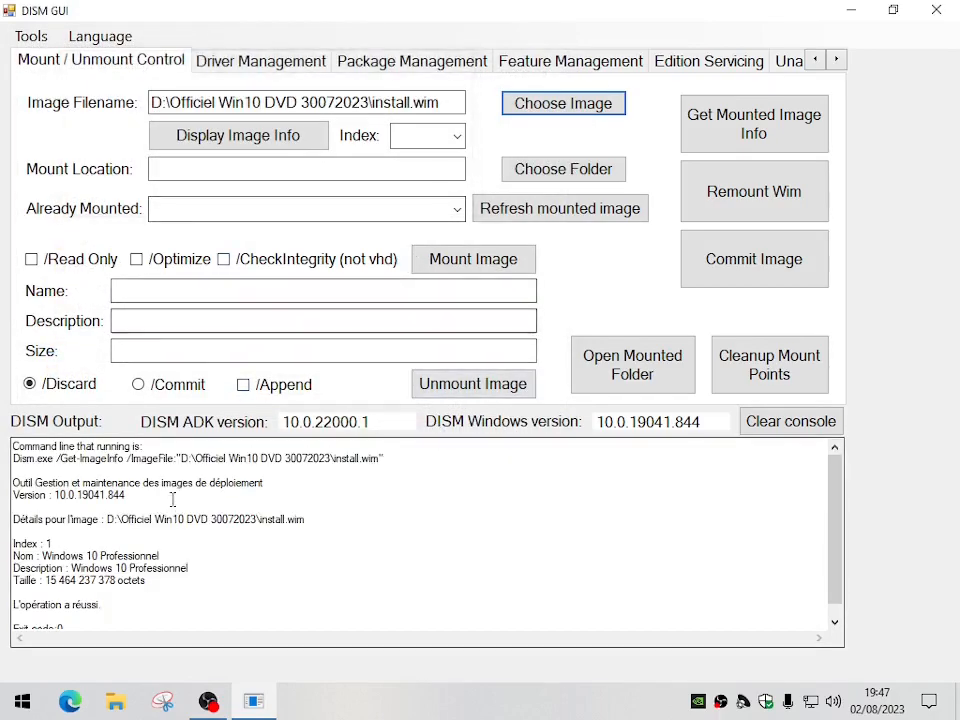
# Check the index and edition name in the DISM output and select image index 1
pyautogui.tripleClick(53, 544)
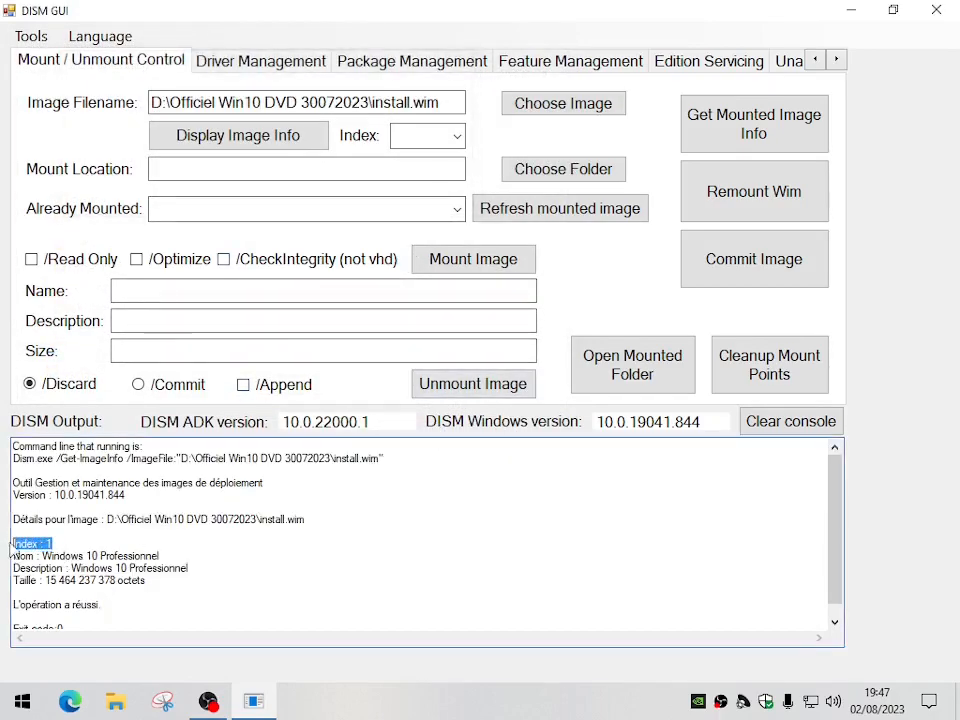
pyautogui.moveTo(167, 555); pyautogui.dragTo(52, 556)
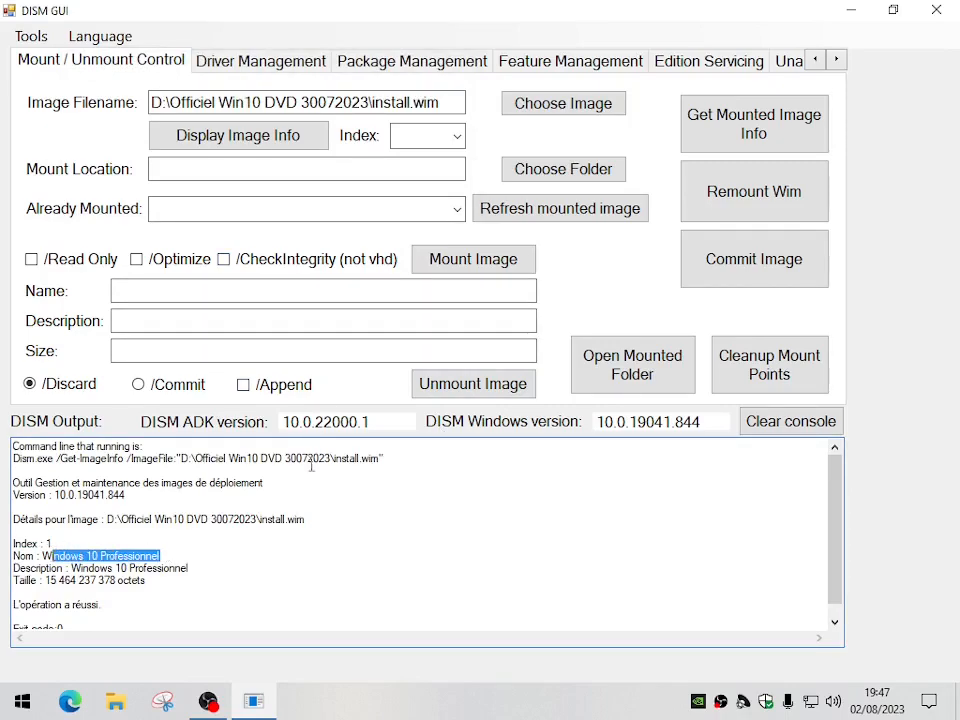
pyautogui.click(450, 136)
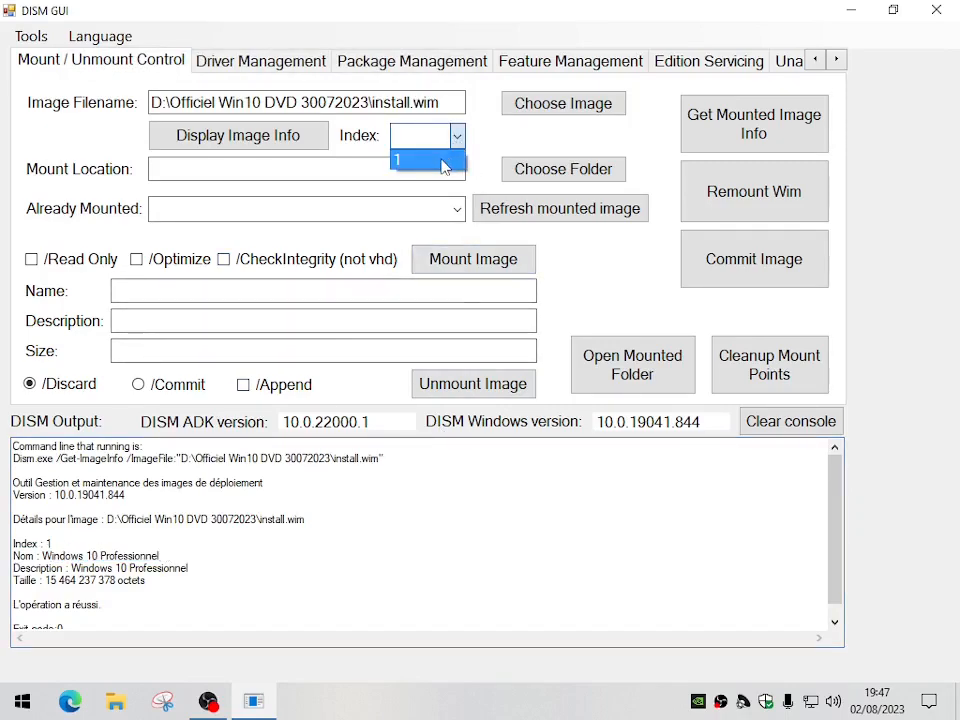
pyautogui.click(441, 160)
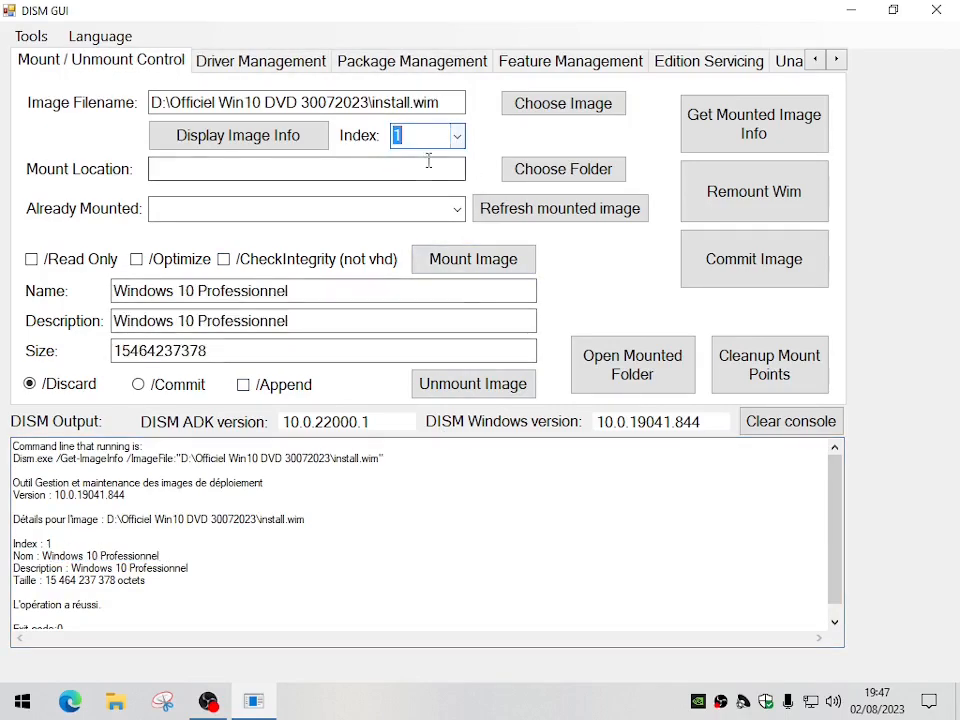
# Set the mount location to the Mount folder on drive D:
pyautogui.click(533, 172)
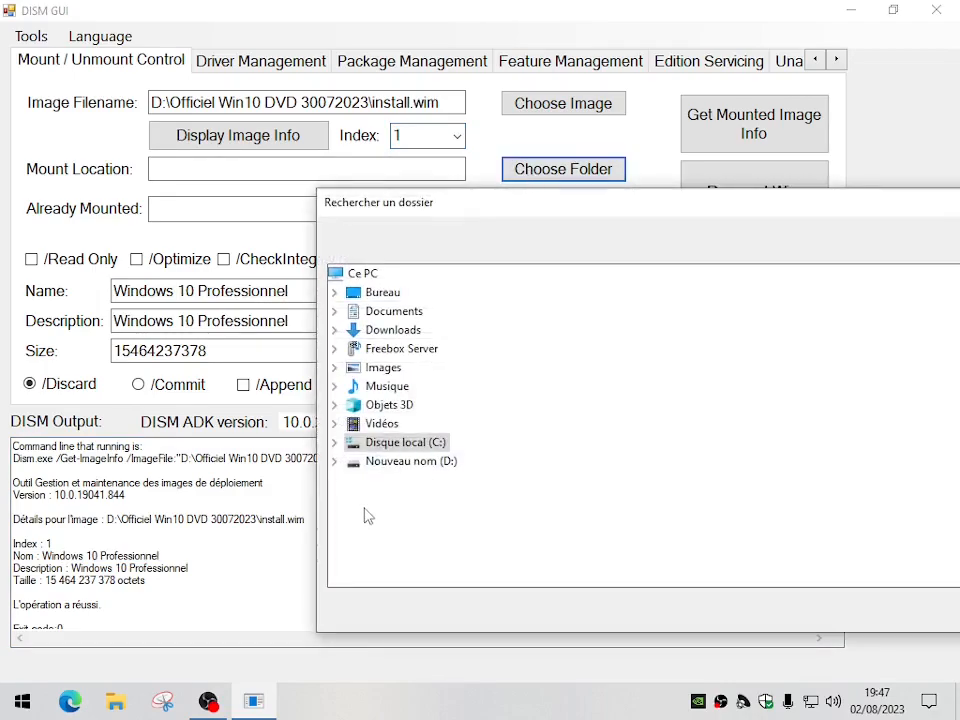
pyautogui.doubleClick(388, 459)
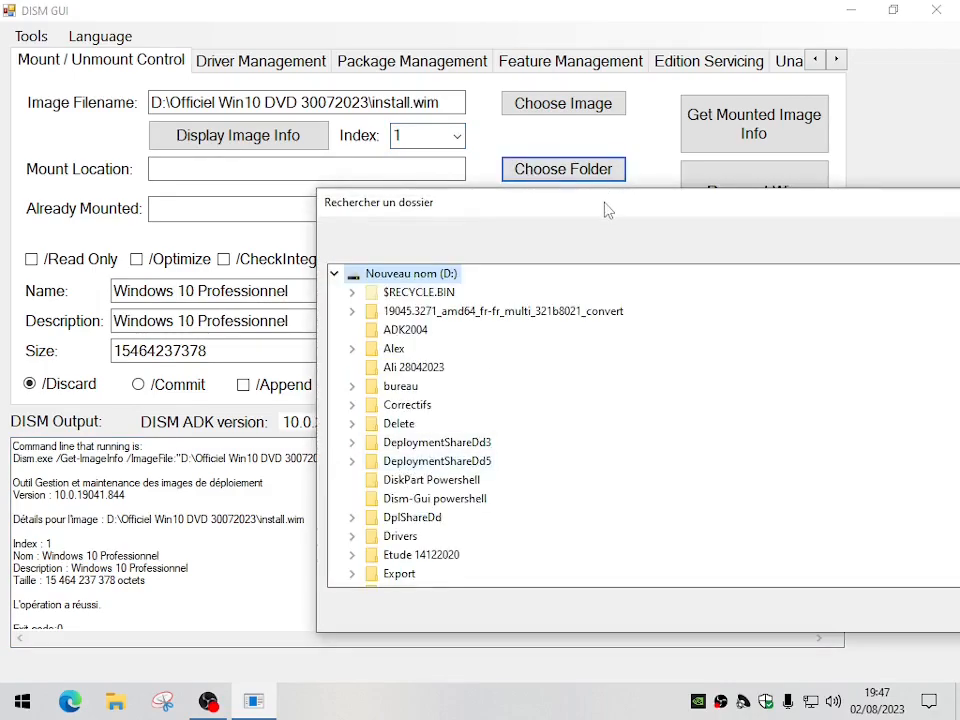
pyautogui.moveTo(606, 208); pyautogui.dragTo(407, 116)
pyautogui.scroll(-4, 432, 339)
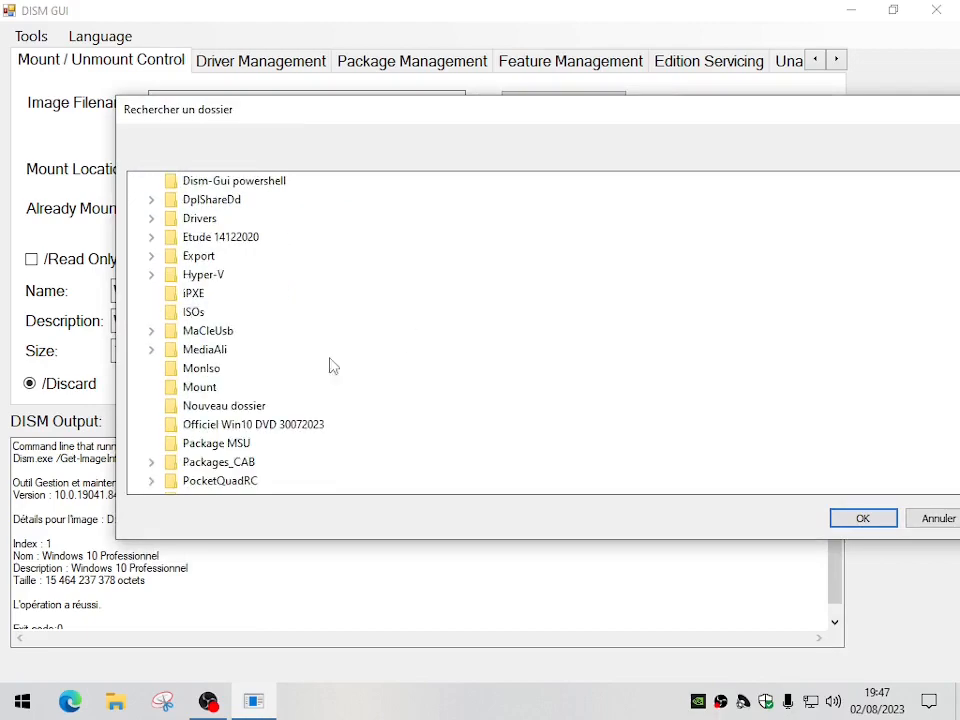
pyautogui.click(218, 388)
pyautogui.moveTo(538, 120); pyautogui.dragTo(450, 118)
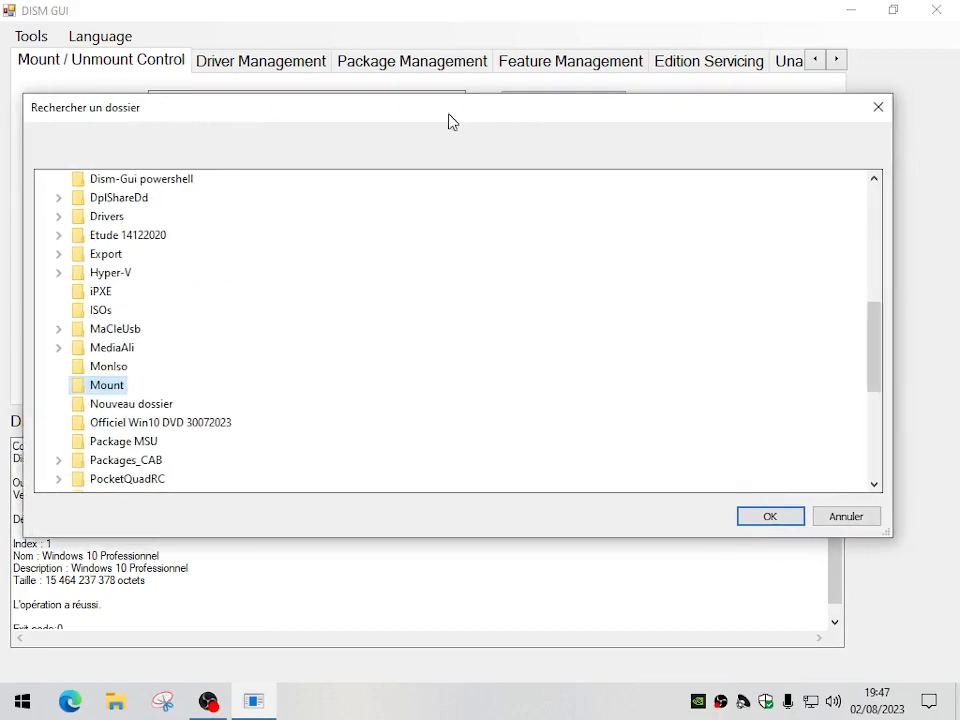
pyautogui.click(770, 517)
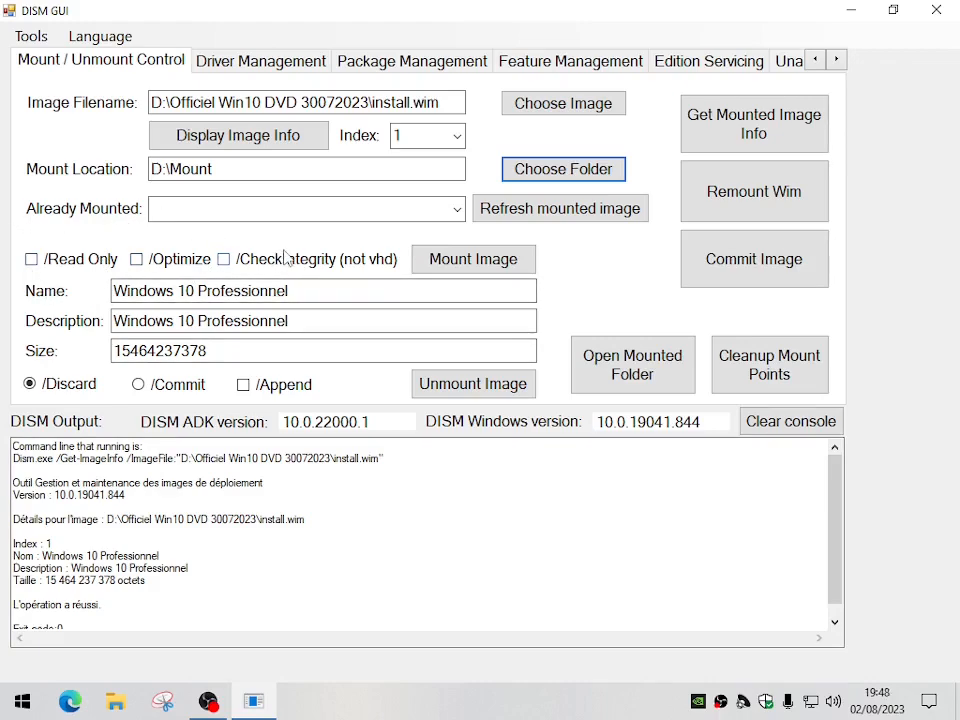
# Mount the image and check the operation result and exit code at the end of the DISM output
pyautogui.click(457, 266)
pyautogui.moveTo(368, 93); pyautogui.dragTo(755, 496)
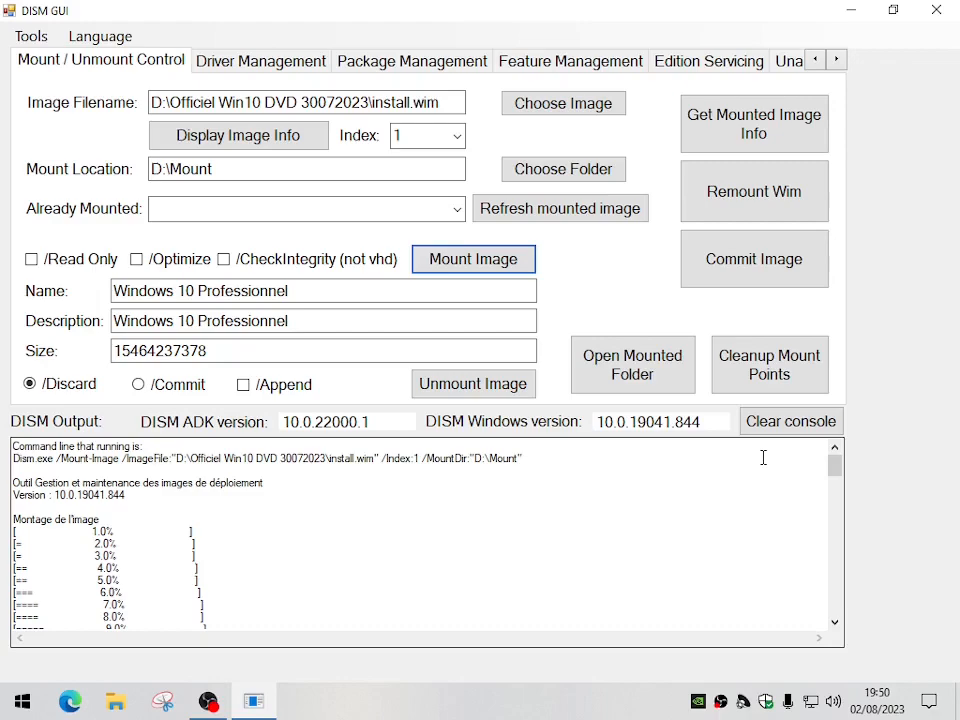
pyautogui.moveTo(835, 466); pyautogui.dragTo(835, 604)
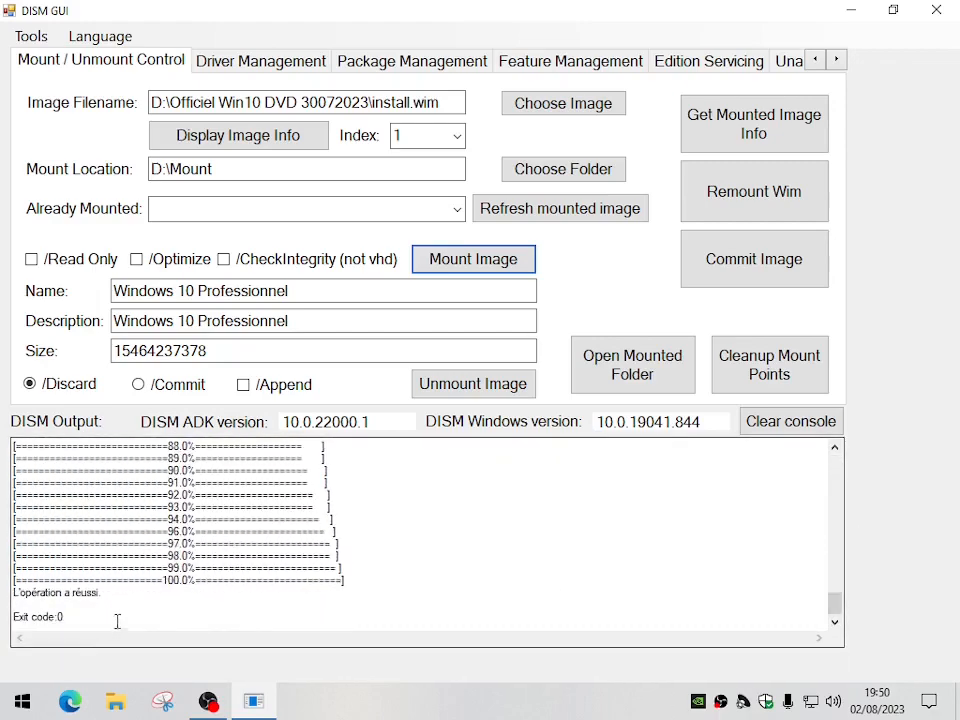
pyautogui.moveTo(113, 596); pyautogui.dragTo(3, 593)
pyautogui.moveTo(86, 616); pyautogui.dragTo(3, 616)
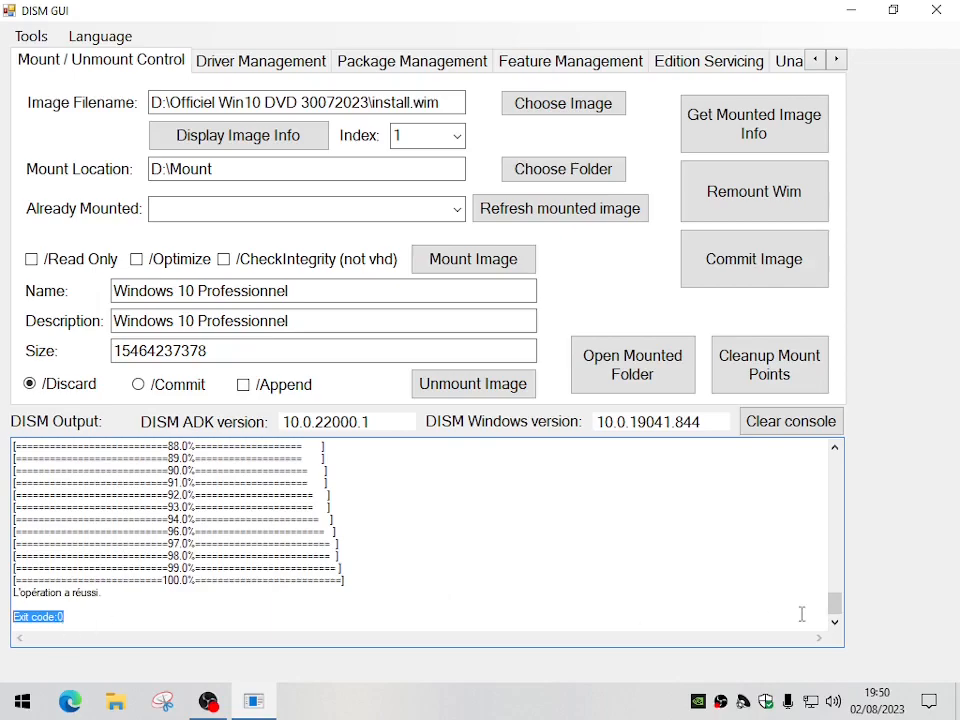
# Open the mounted folder to examine its contents and close it again
pyautogui.moveTo(836, 610); pyautogui.dragTo(844, 459)
pyautogui.click(624, 371)
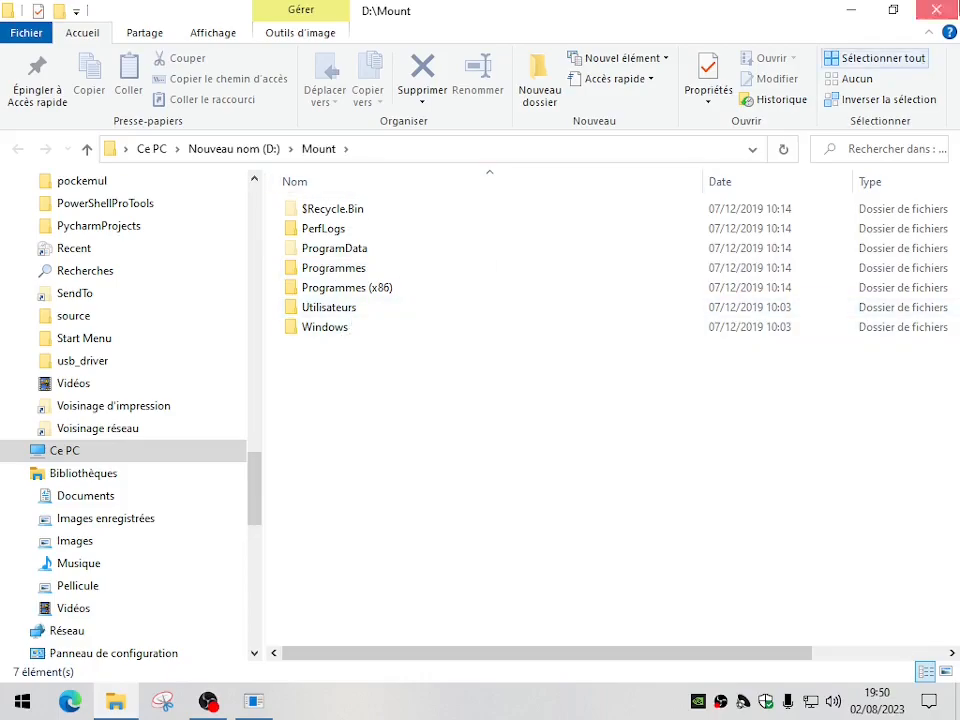
pyautogui.click(936, 10)
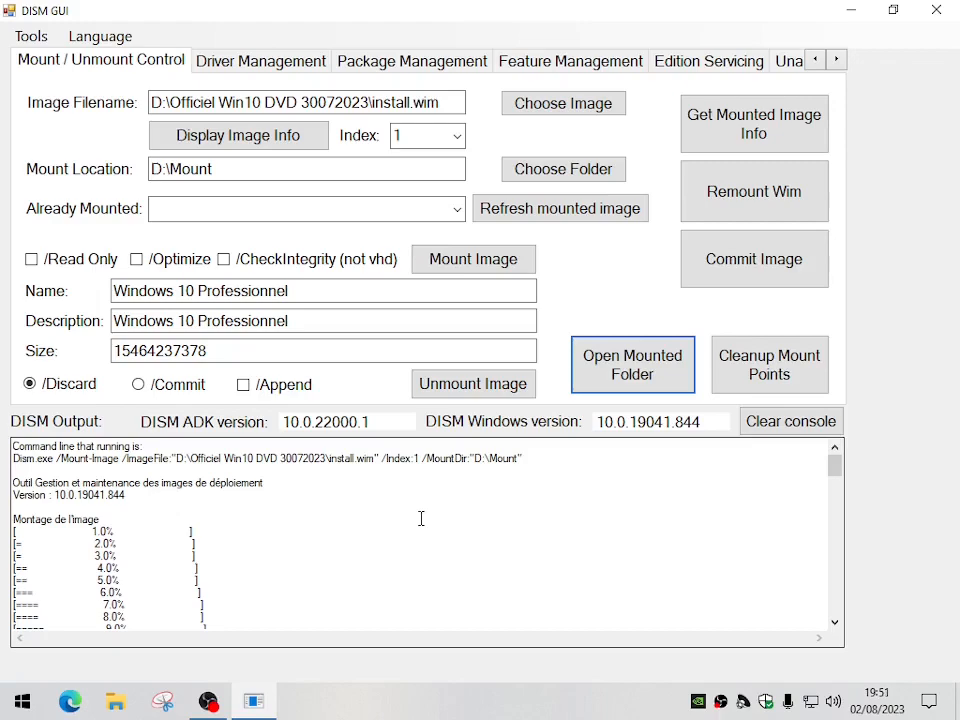
# Go to feature management and refresh the list of mounted images
pyautogui.click(578, 64)
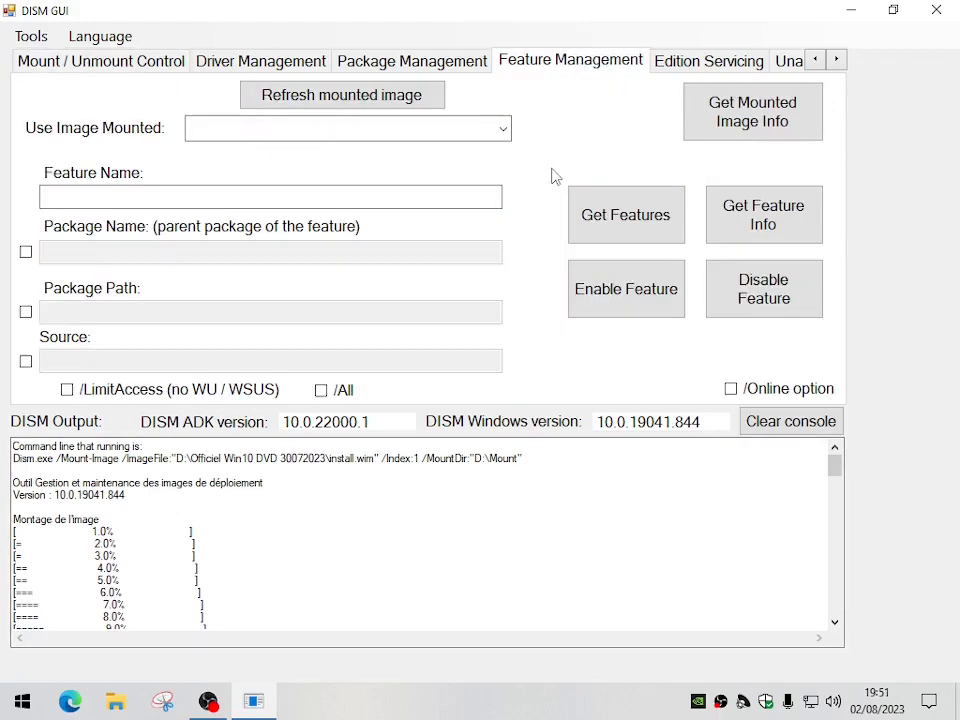
pyautogui.click(503, 128)
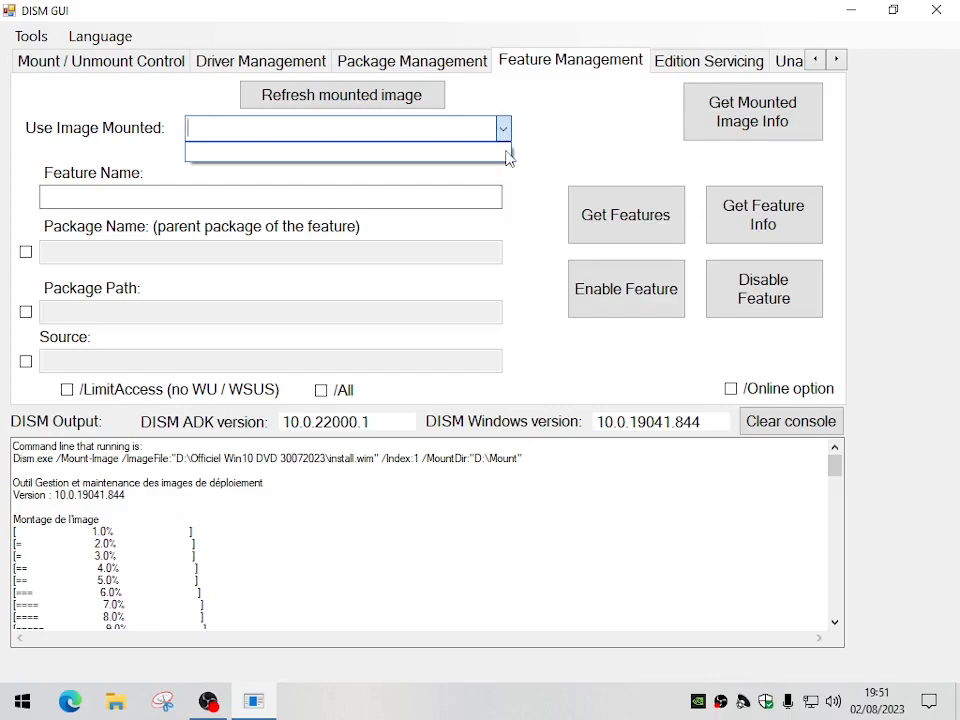
pyautogui.click(538, 133)
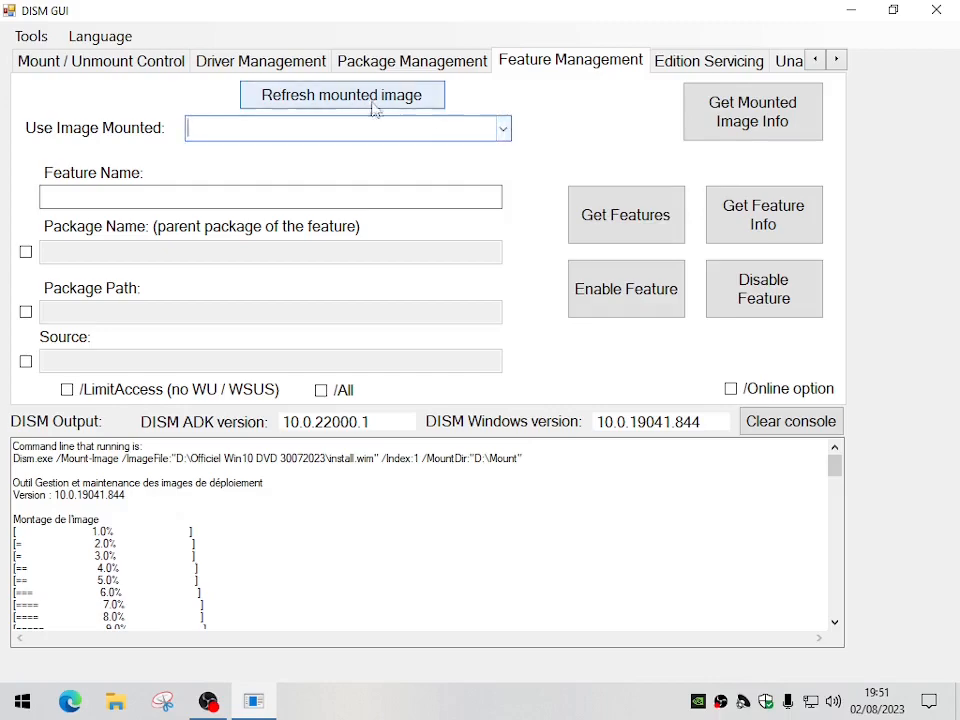
pyautogui.click(363, 100)
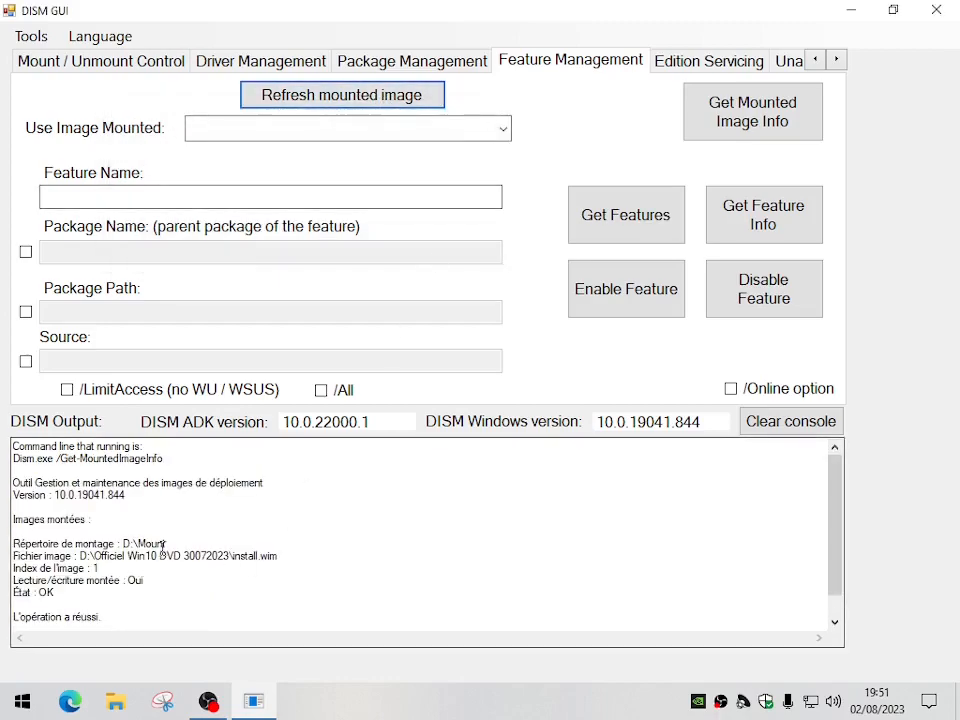
# Examine the mounted image's directory, source file, index, read/write mode and state in the DISM output
pyautogui.moveTo(121, 544); pyautogui.dragTo(164, 543)
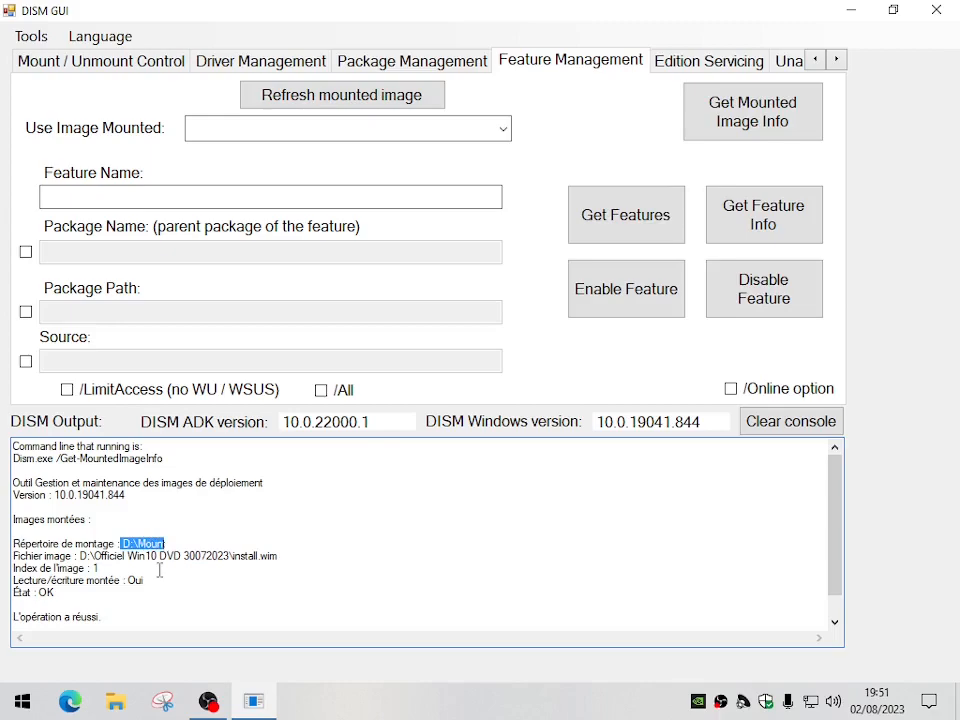
pyautogui.click(82, 556)
pyautogui.moveTo(82, 556); pyautogui.dragTo(280, 558)
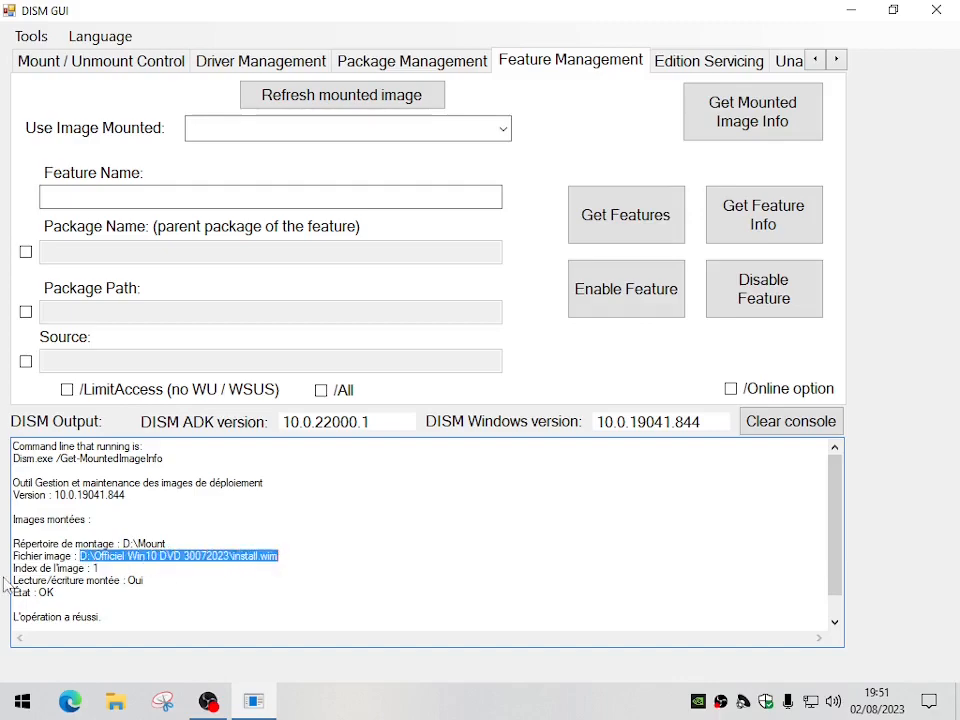
pyautogui.moveTo(108, 570); pyautogui.dragTo(4, 570)
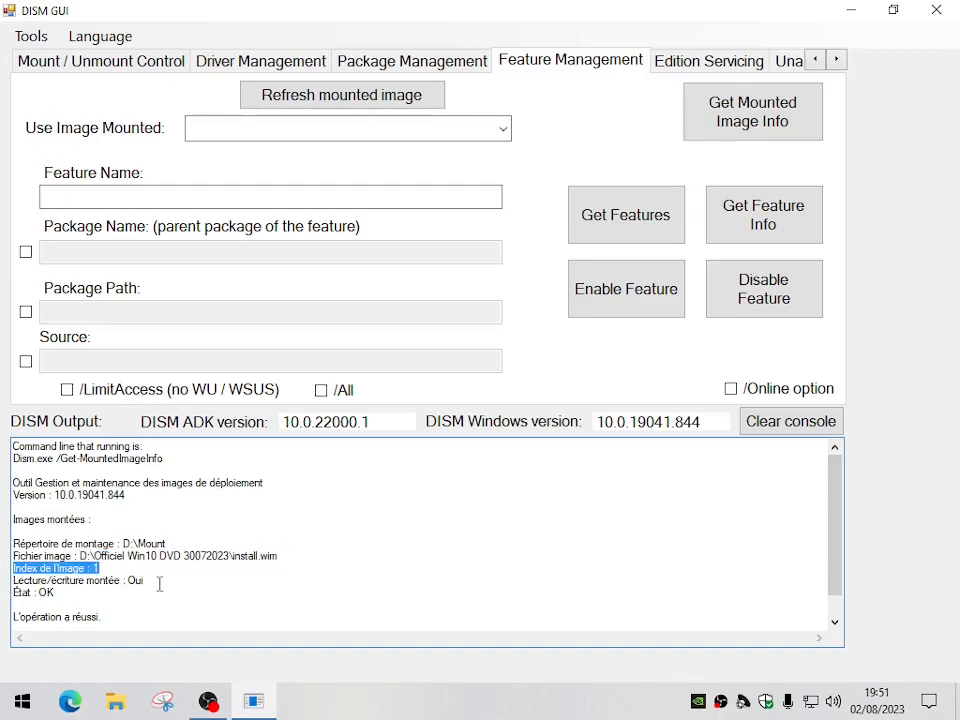
pyautogui.moveTo(172, 582); pyautogui.dragTo(6, 582)
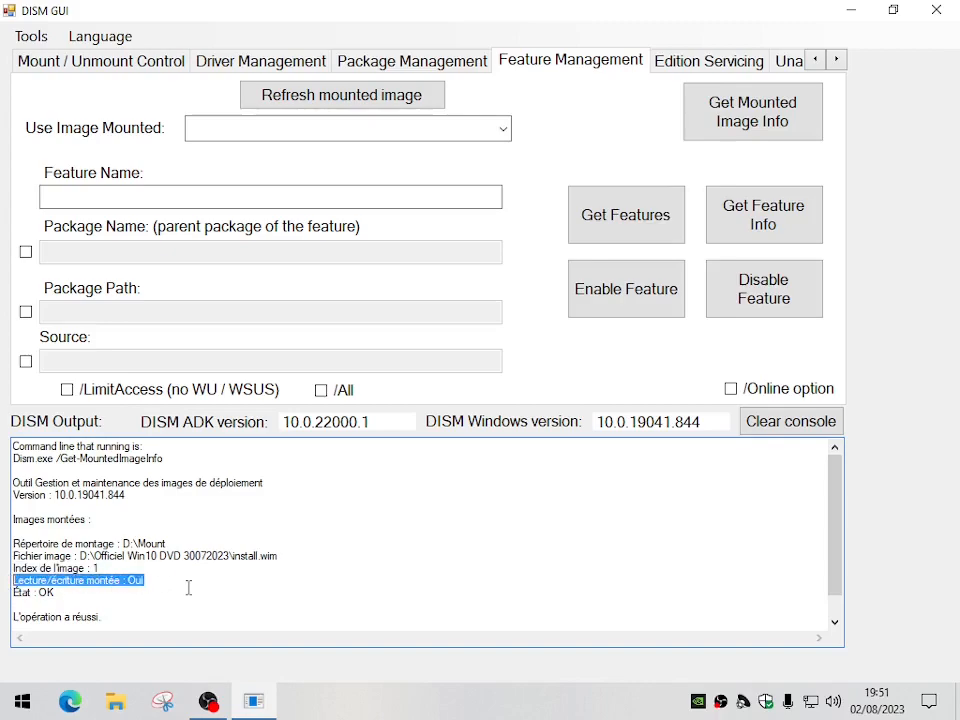
pyautogui.moveTo(57, 594); pyautogui.dragTo(19, 596)
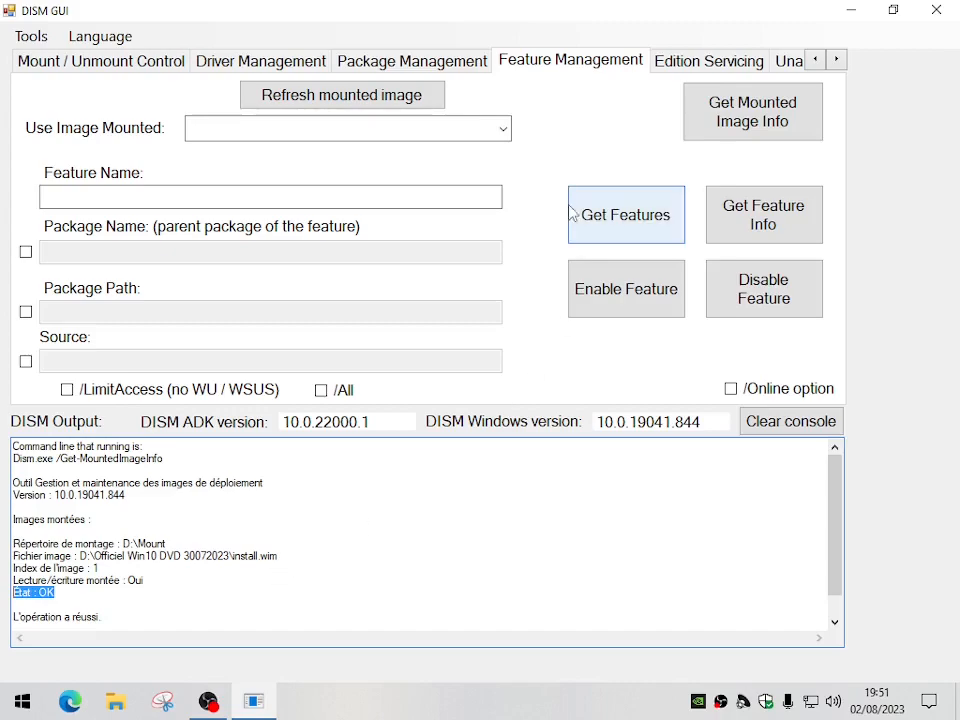
# Use the D:\Mount image for feature management and get its features, looking through the list to the end
pyautogui.click(503, 128)
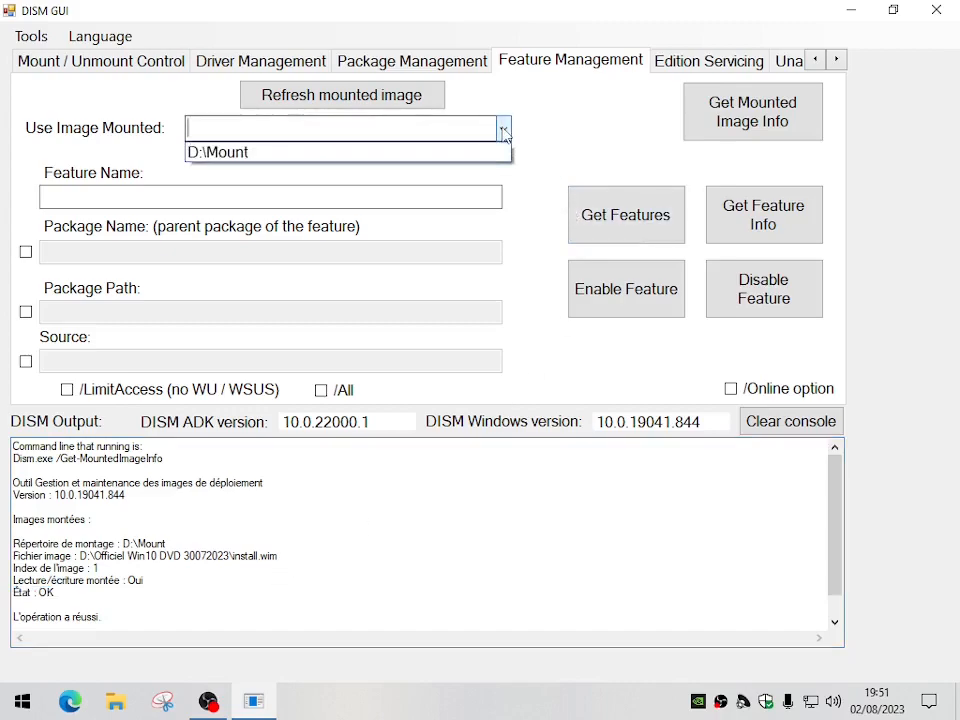
pyautogui.click(220, 154)
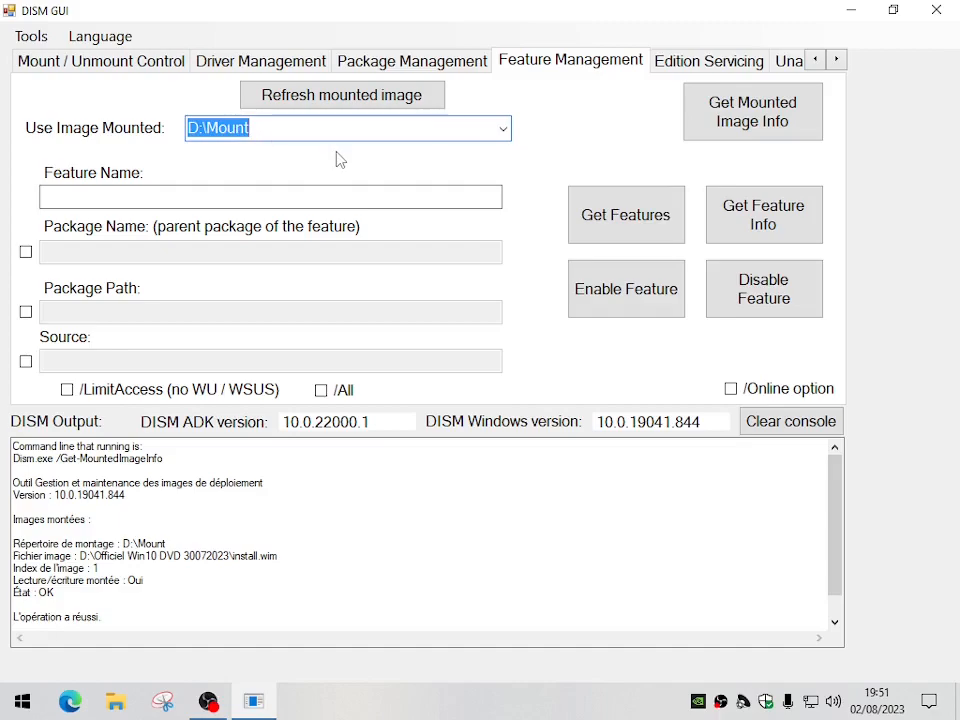
pyautogui.click(637, 225)
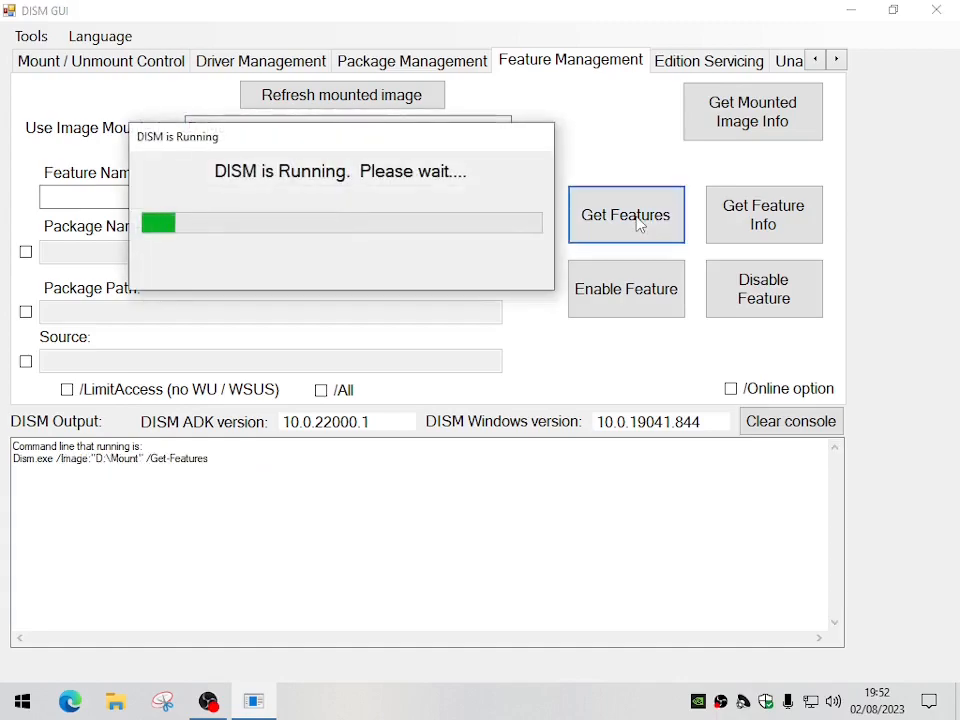
pyautogui.moveTo(515, 142); pyautogui.dragTo(851, 504)
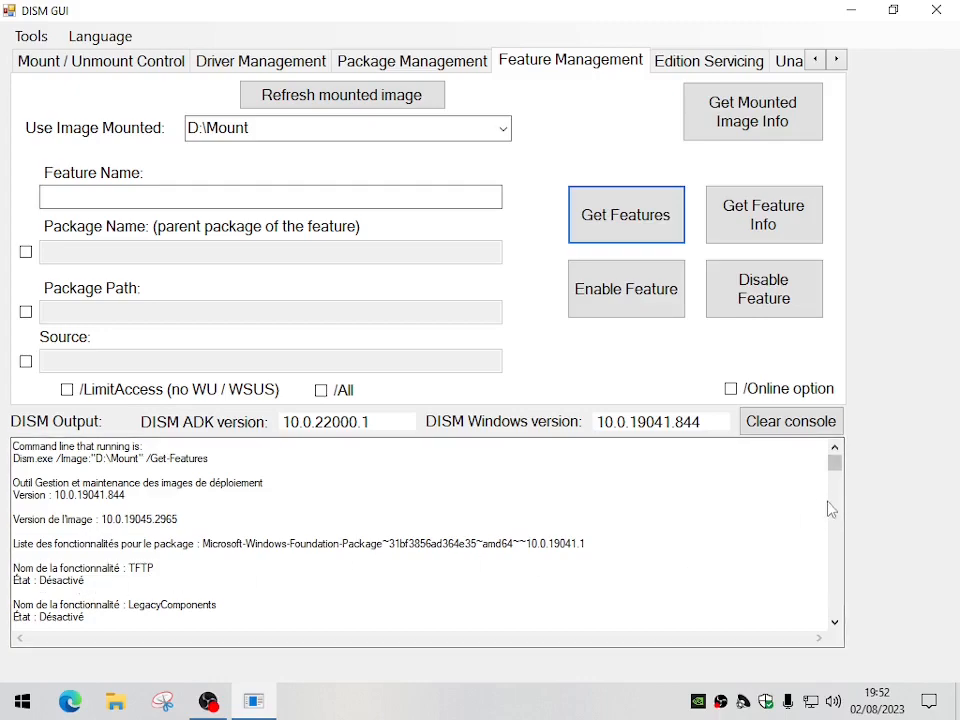
pyautogui.moveTo(837, 472); pyautogui.dragTo(841, 620)
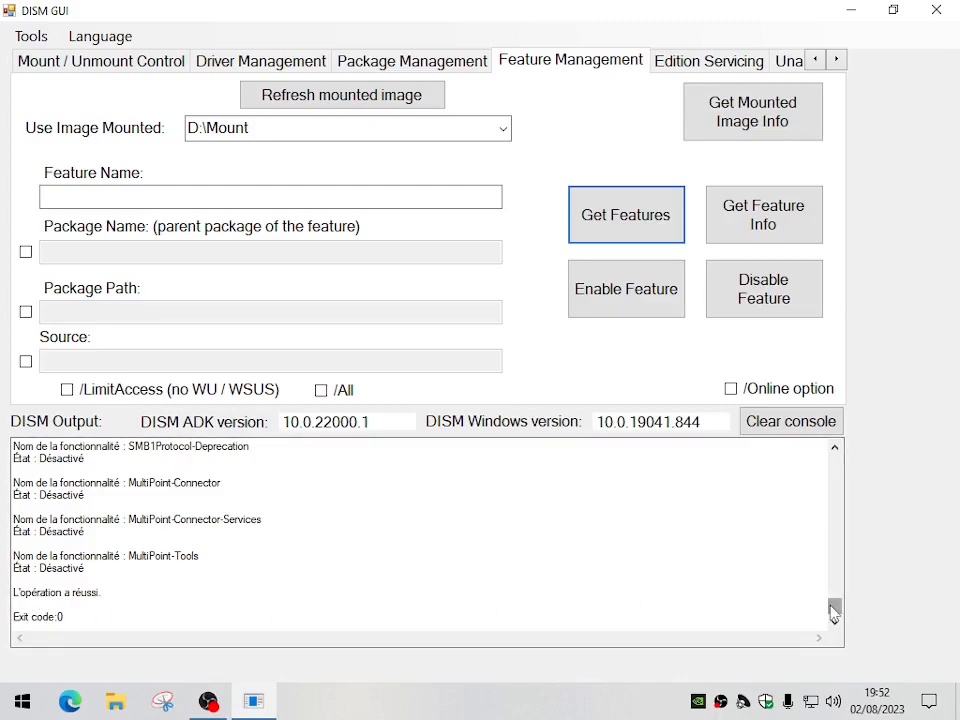
pyautogui.moveTo(834, 611); pyautogui.dragTo(835, 603)
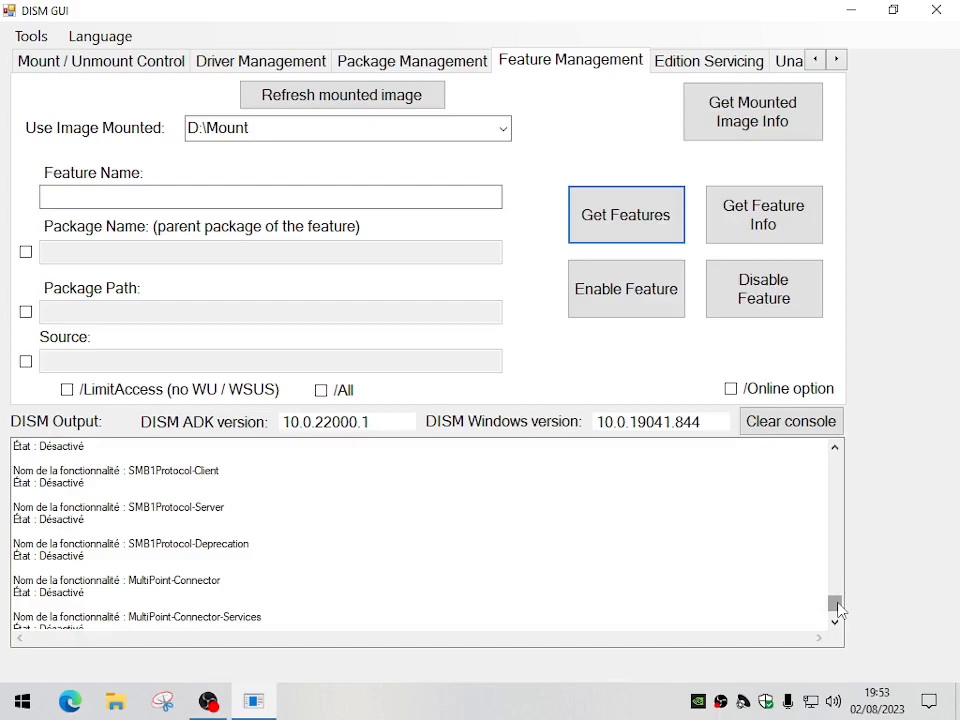
# Copy the feature name TFTP from the DISM output into the Feature Name, dismissing the mail notification
pyautogui.moveTo(838, 608); pyautogui.dragTo(842, 460)
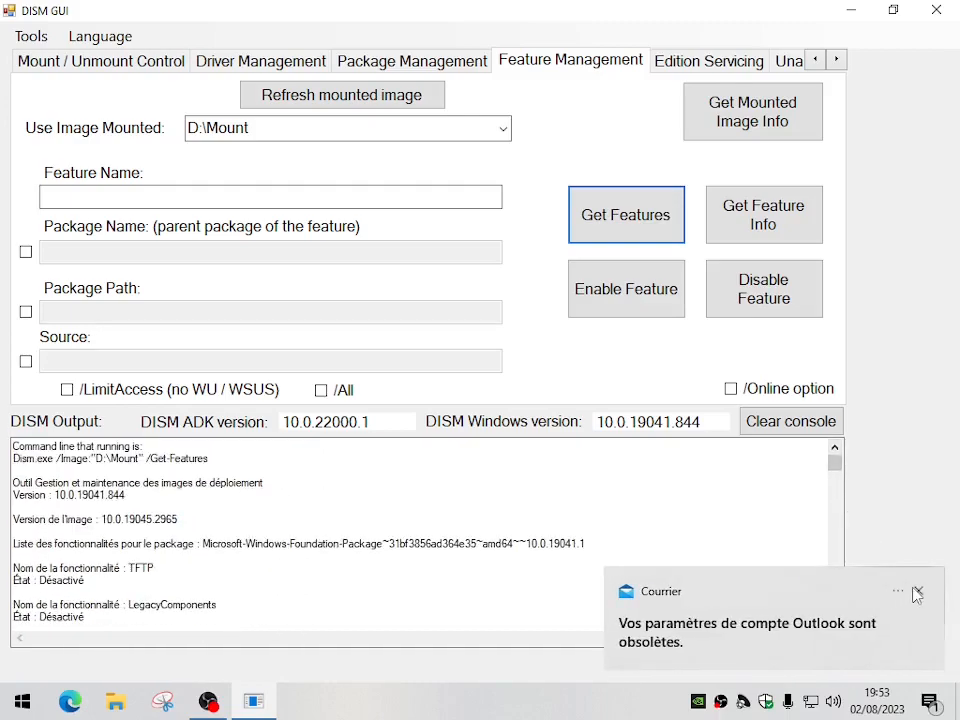
pyautogui.click(914, 593)
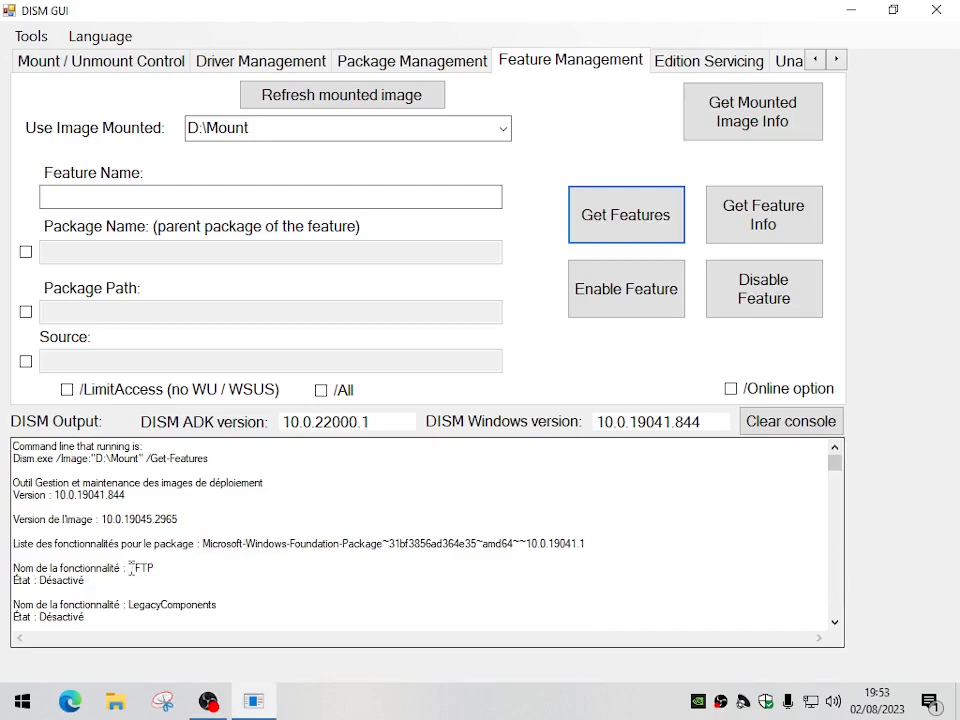
pyautogui.moveTo(130, 567); pyautogui.dragTo(149, 569)
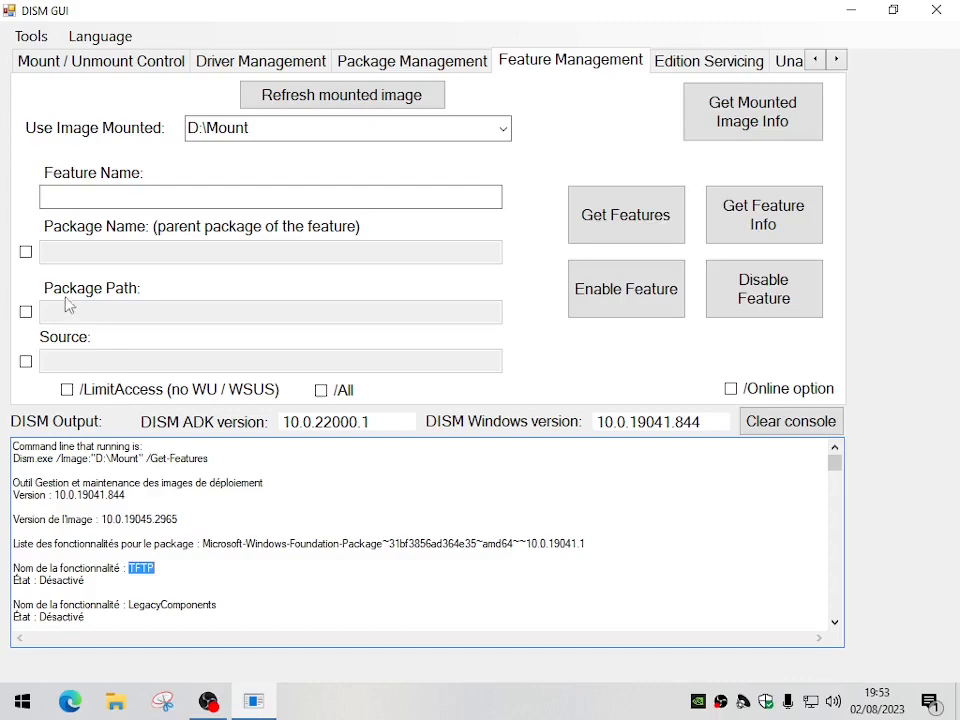
pyautogui.click(85, 197)
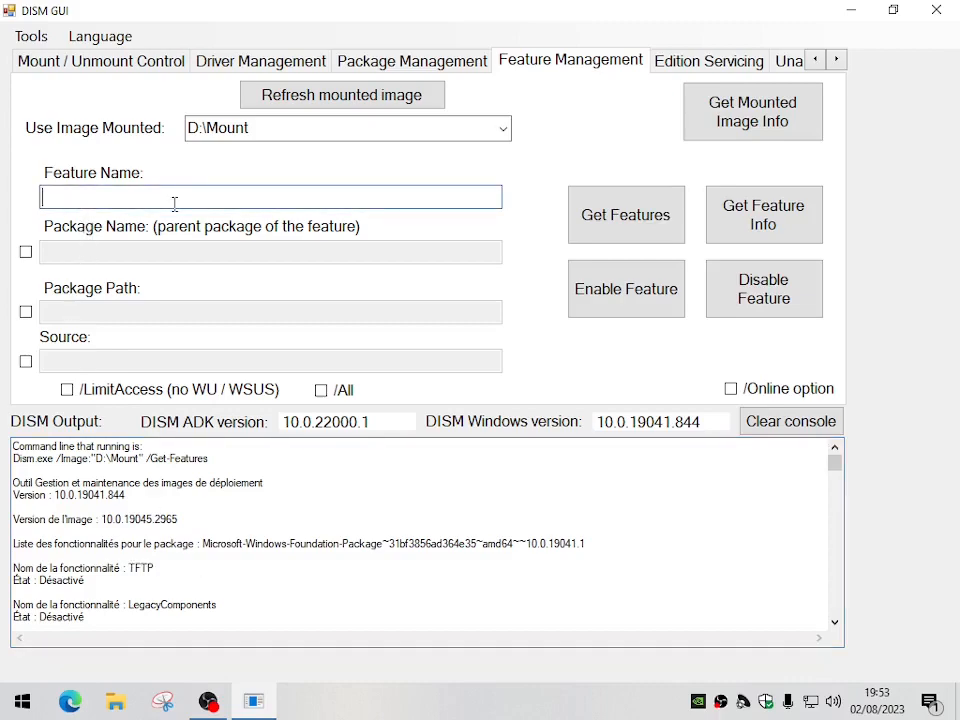
pyautogui.write('TFTP')
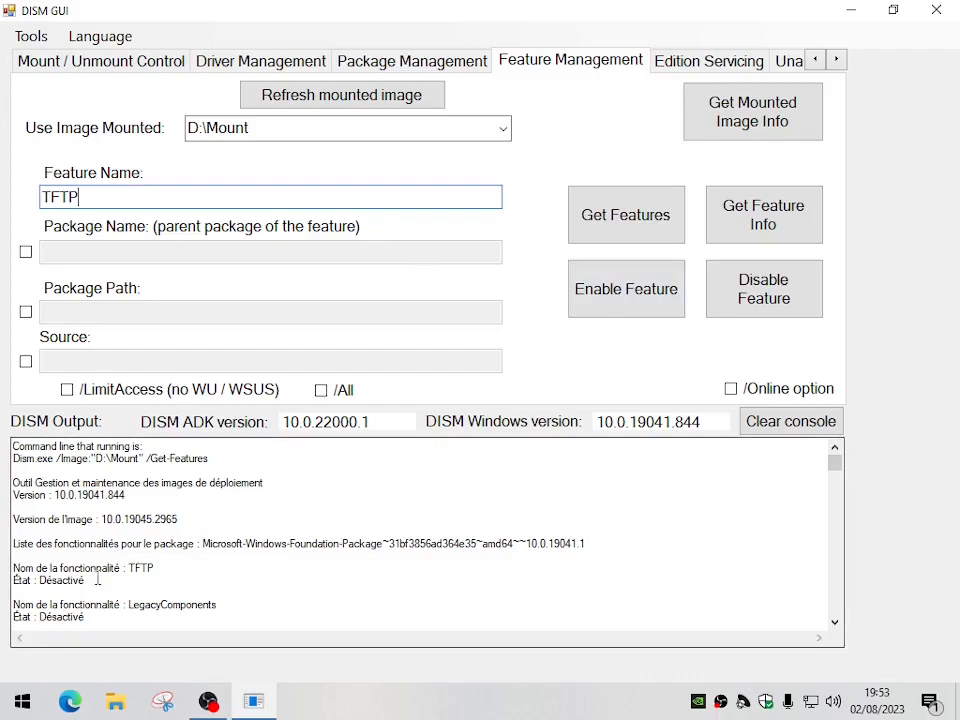
# Enable the TFTP feature in the mounted image and check the DISM output through to the exit code
pyautogui.click(651, 302)
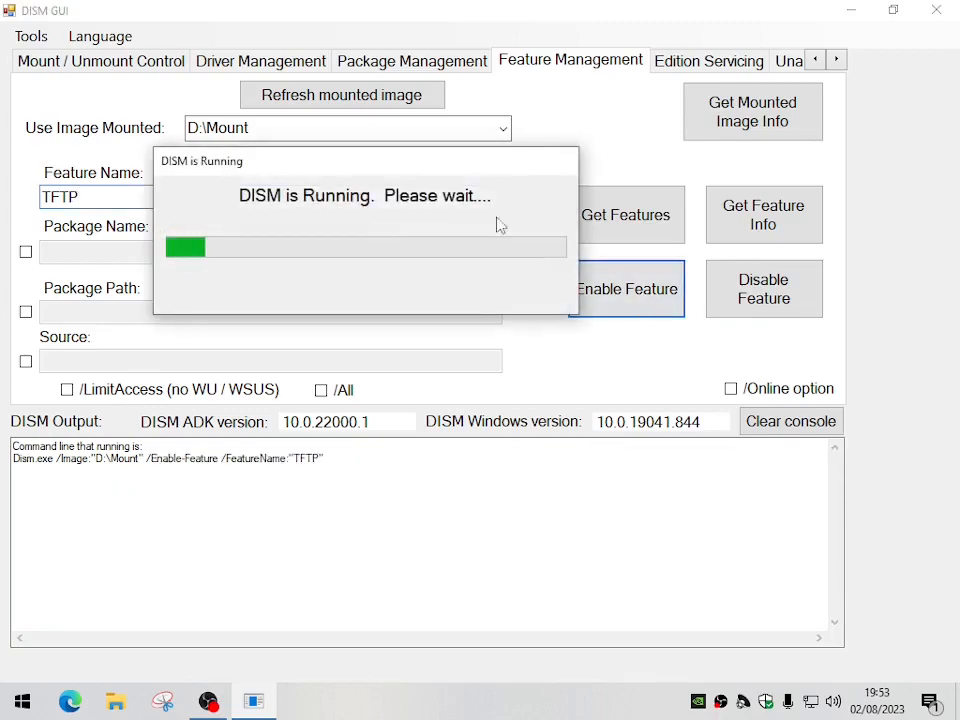
pyautogui.moveTo(463, 163); pyautogui.dragTo(789, 469)
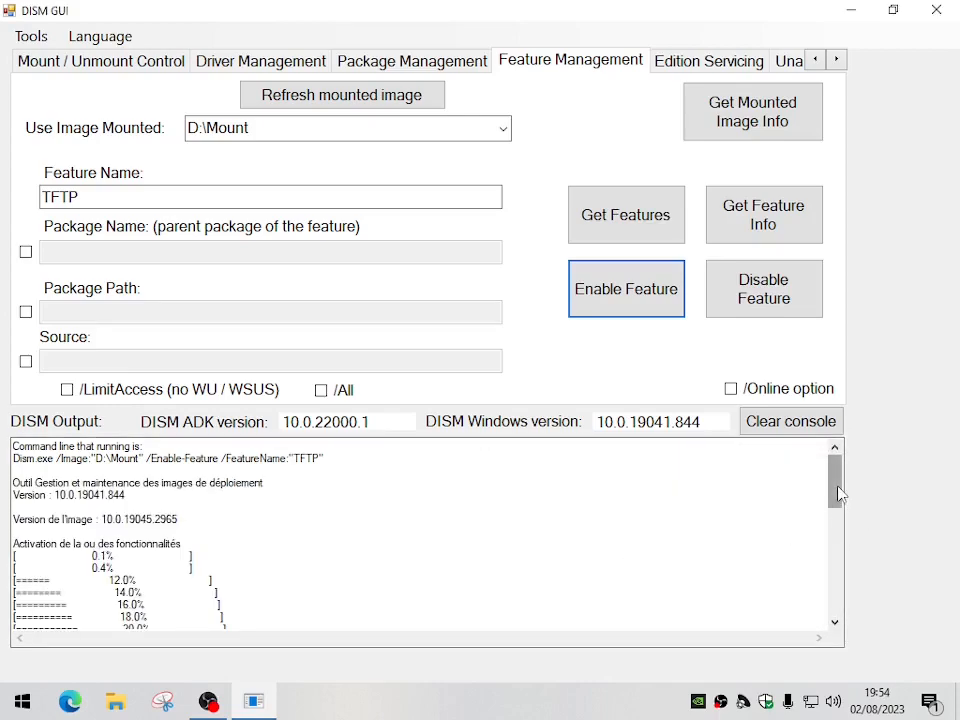
pyautogui.moveTo(838, 497); pyautogui.dragTo(840, 604)
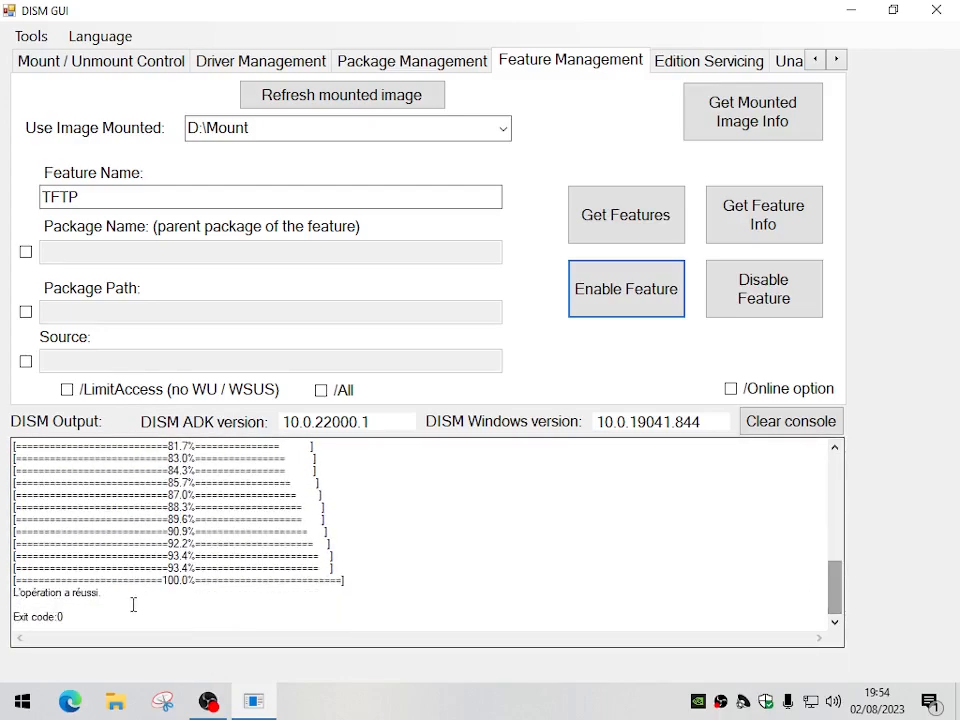
pyautogui.moveTo(127, 597); pyautogui.dragTo(4, 598)
pyautogui.moveTo(92, 621); pyautogui.dragTo(4, 627)
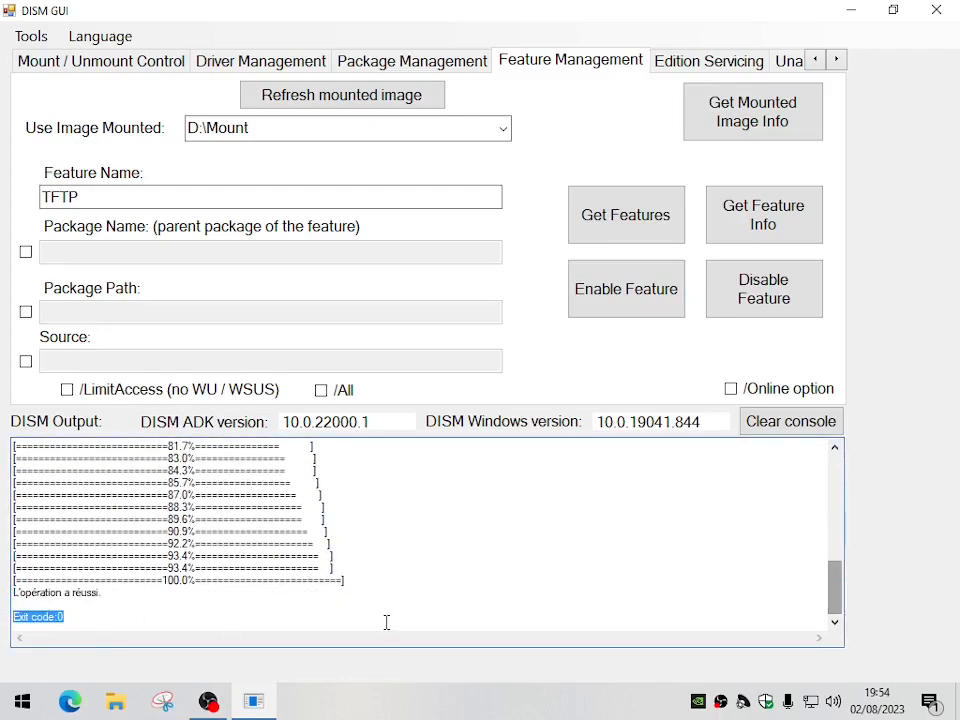
pyautogui.scroll(15, 478, 615)
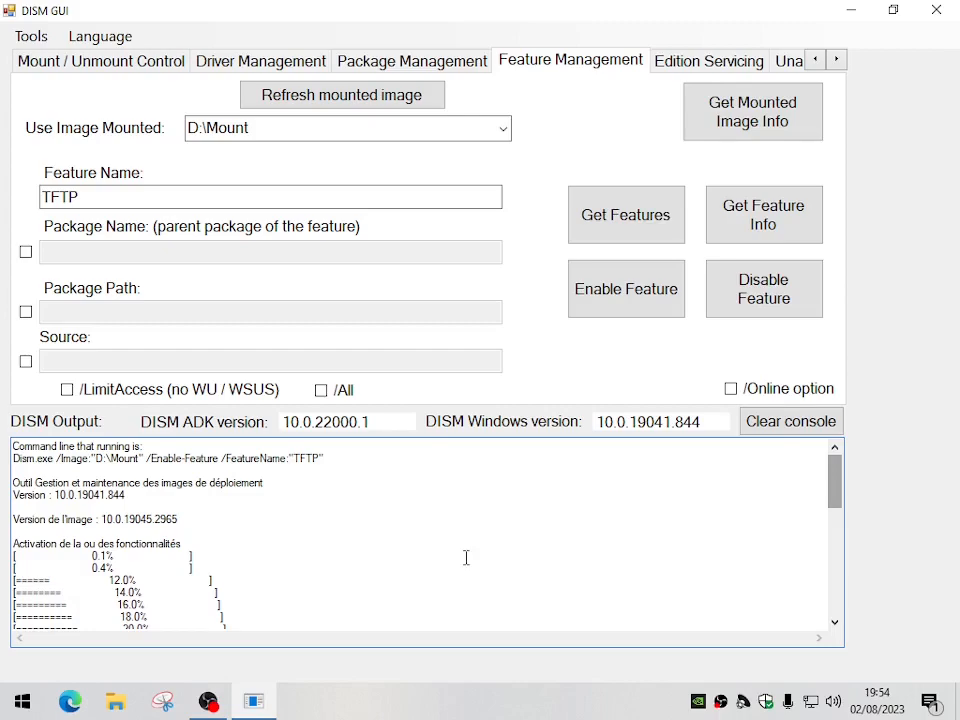
# Get the mounted image's features again and check the state of TFTP in the list
pyautogui.click(624, 224)
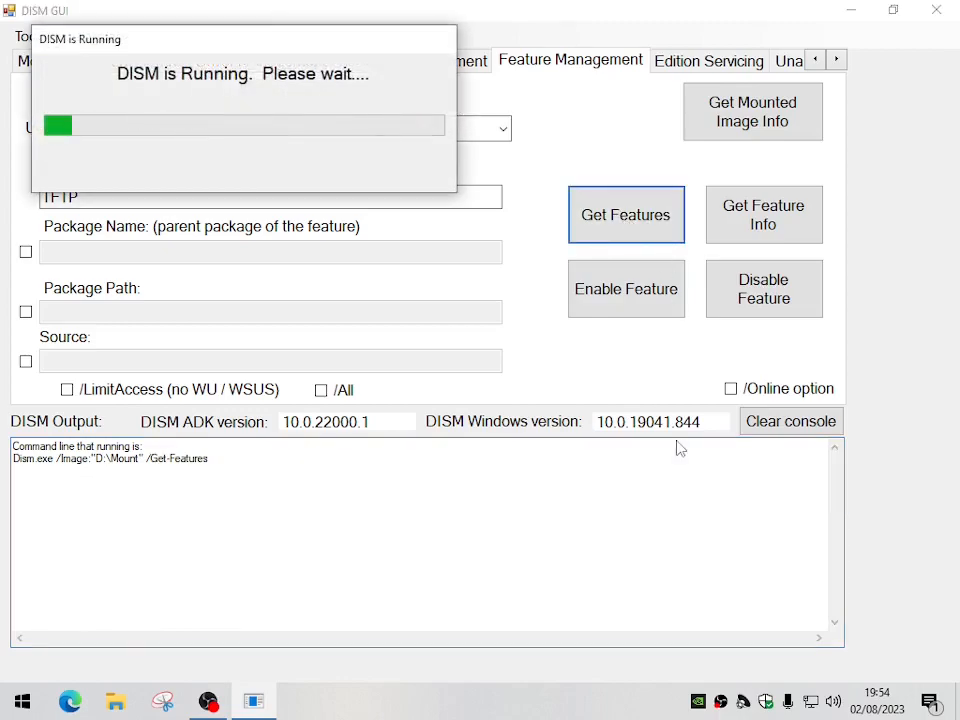
pyautogui.moveTo(370, 38); pyautogui.dragTo(805, 478)
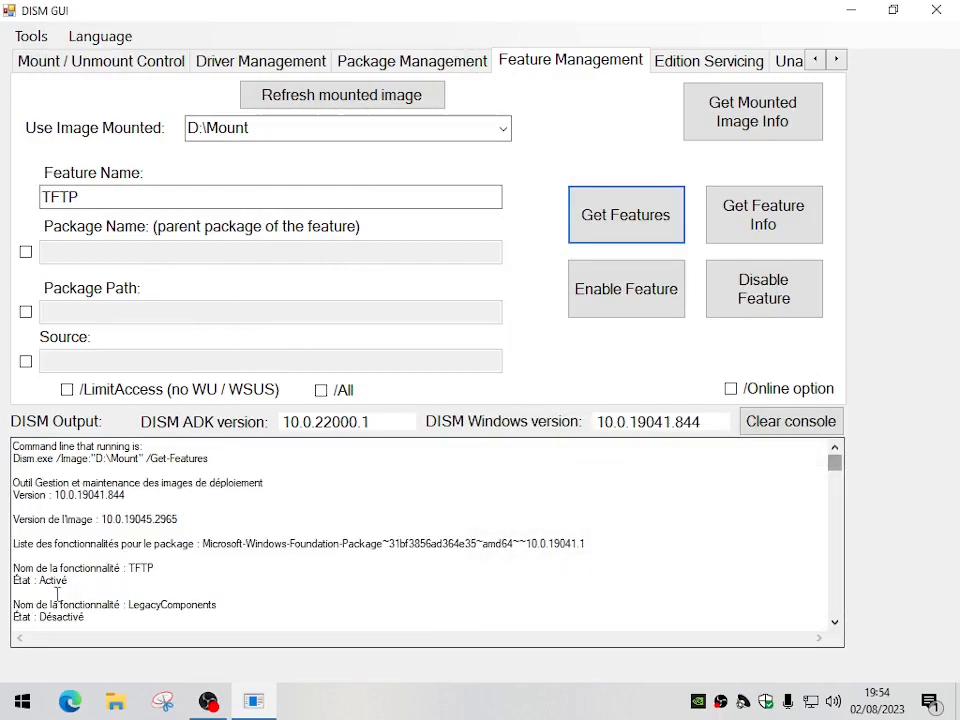
pyautogui.moveTo(39, 581); pyautogui.dragTo(75, 581)
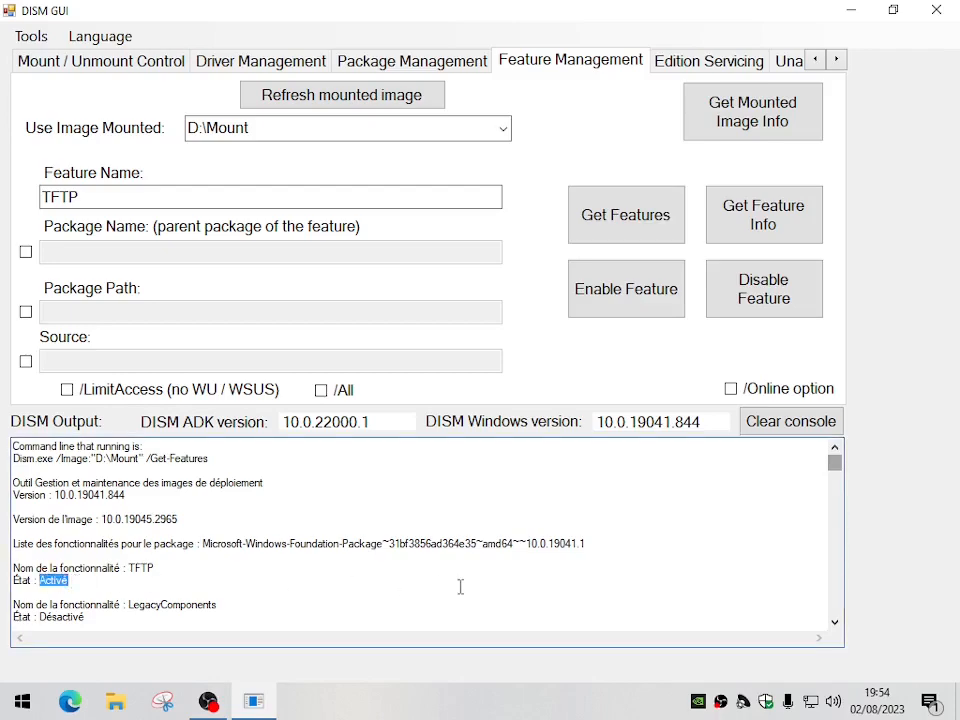
pyautogui.click(354, 586)
# Get the feature info for TFTP and read its description, state, custom properties and exit code
pyautogui.click(80, 199)
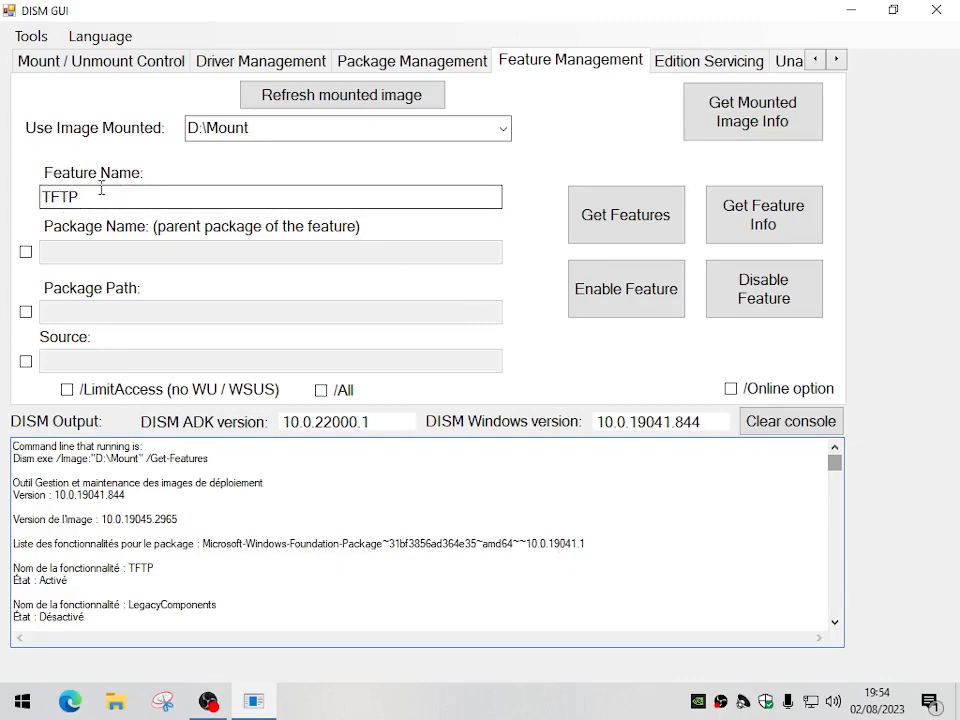
pyautogui.click(761, 222)
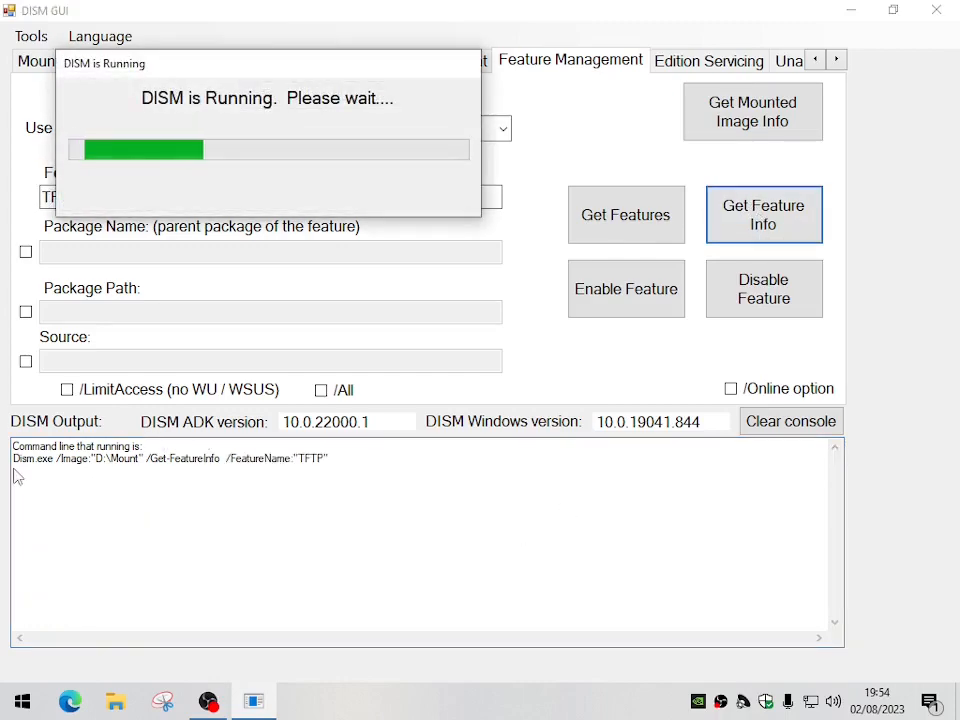
pyautogui.moveTo(261, 71); pyautogui.dragTo(692, 489)
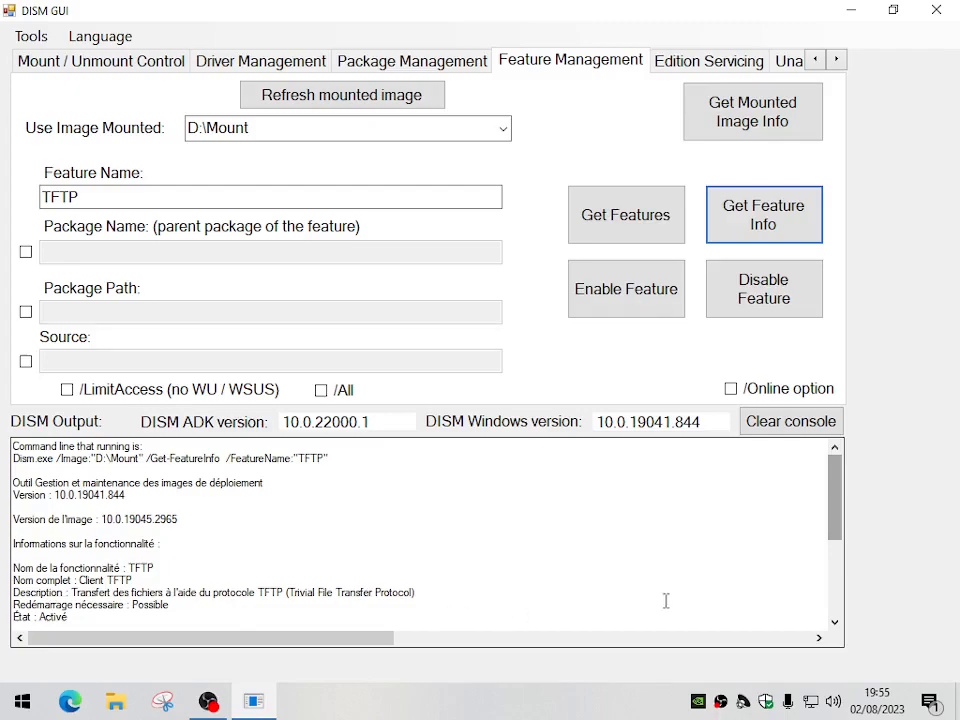
pyautogui.scroll(-2, 780, 500)
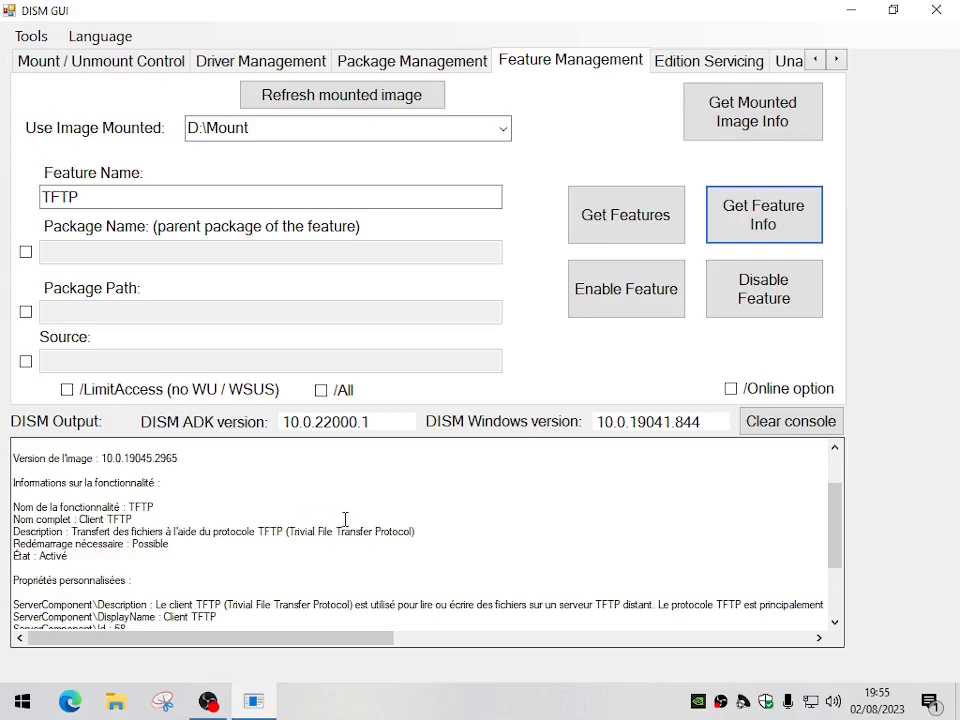
pyautogui.scroll(-2, 349, 517)
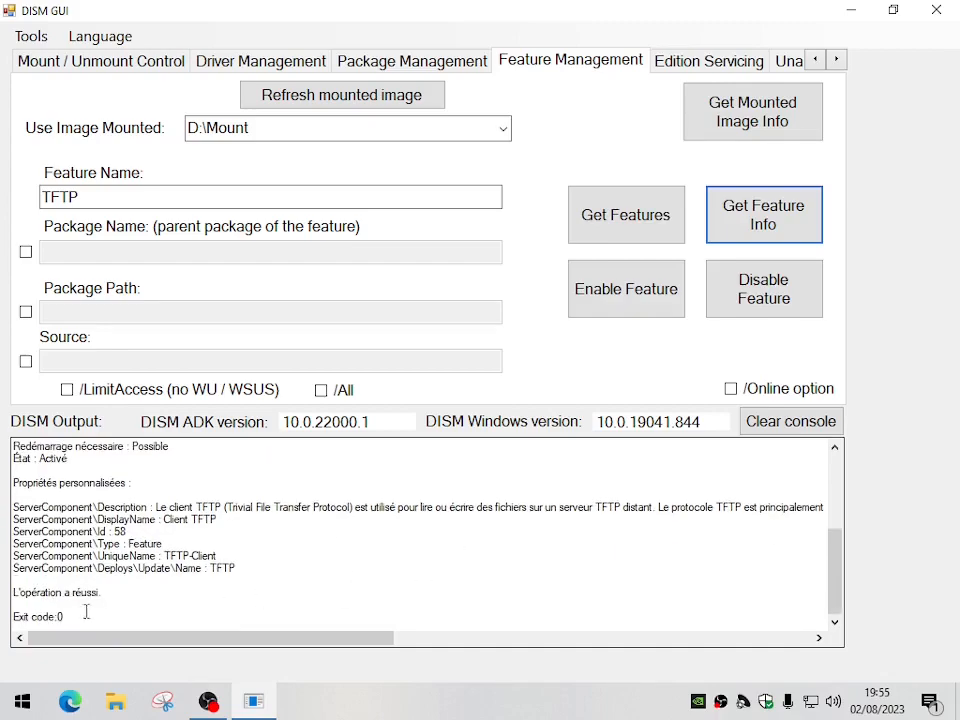
pyautogui.moveTo(140, 594); pyautogui.dragTo(8, 598)
pyautogui.moveTo(84, 620); pyautogui.dragTo(4, 616)
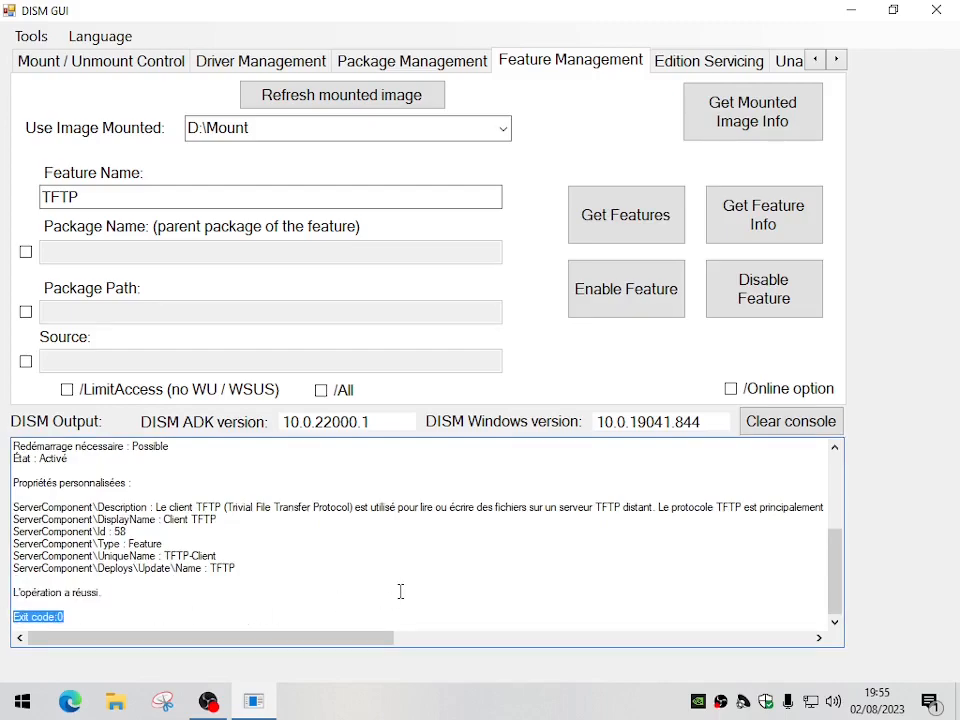
pyautogui.scroll(6, 403, 589)
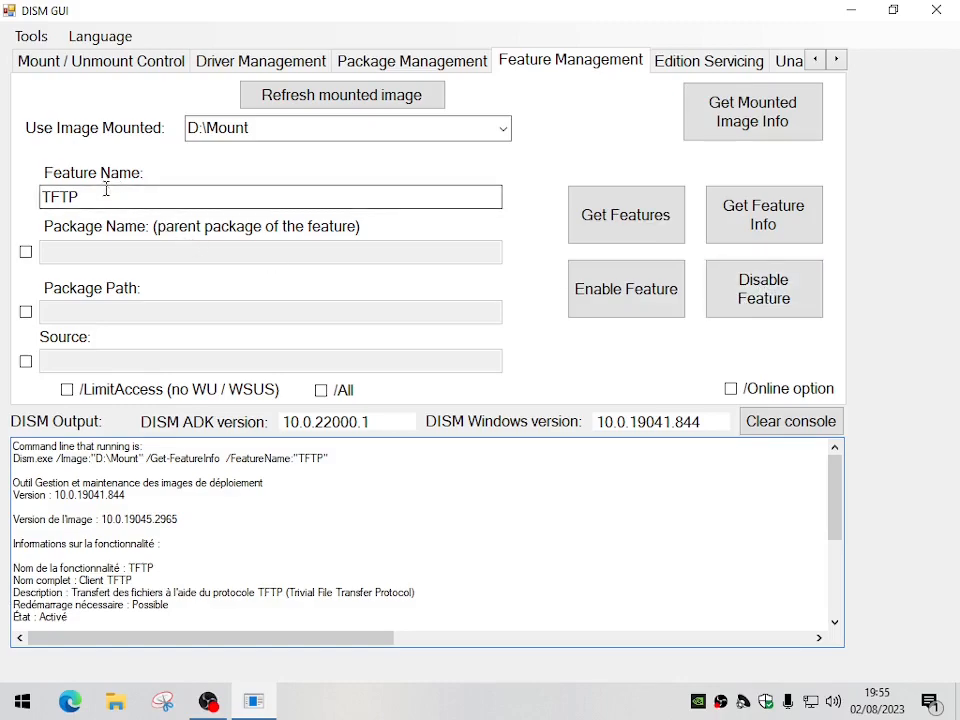
# Disable the TFTP feature in the mounted image and list the features again to check its state
pyautogui.click(784, 302)
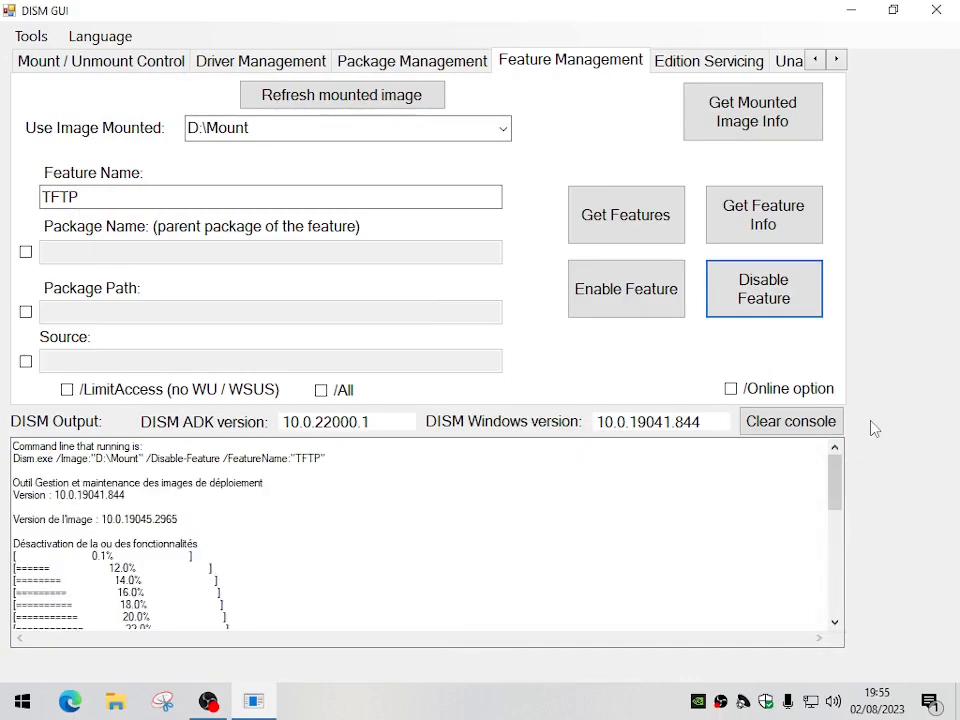
pyautogui.moveTo(836, 478); pyautogui.dragTo(838, 448)
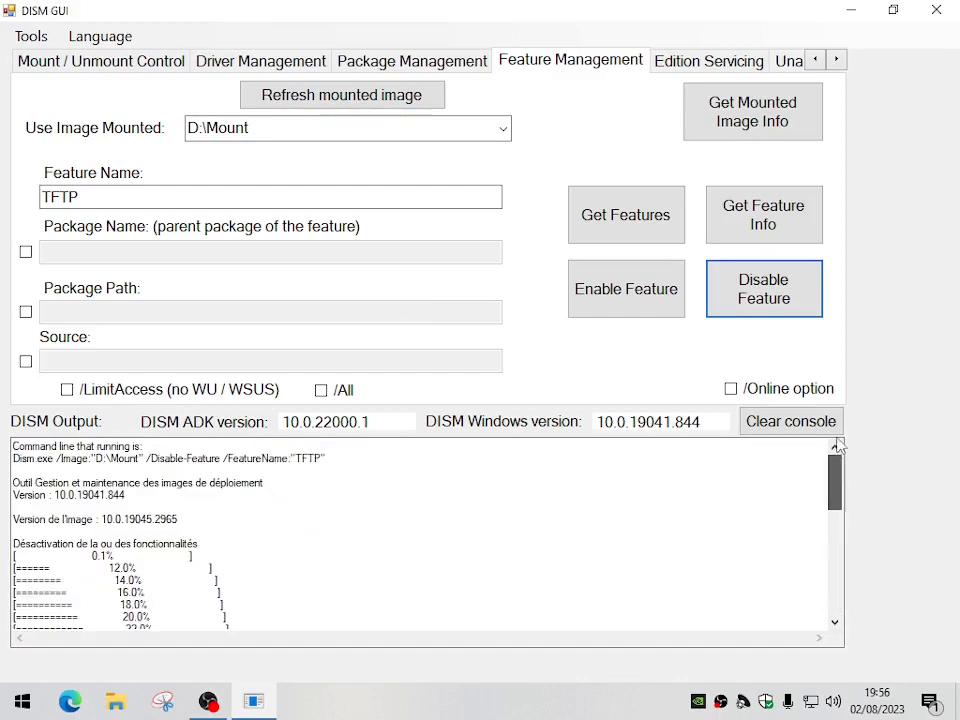
pyautogui.click(637, 232)
pyautogui.moveTo(414, 108); pyautogui.dragTo(779, 473)
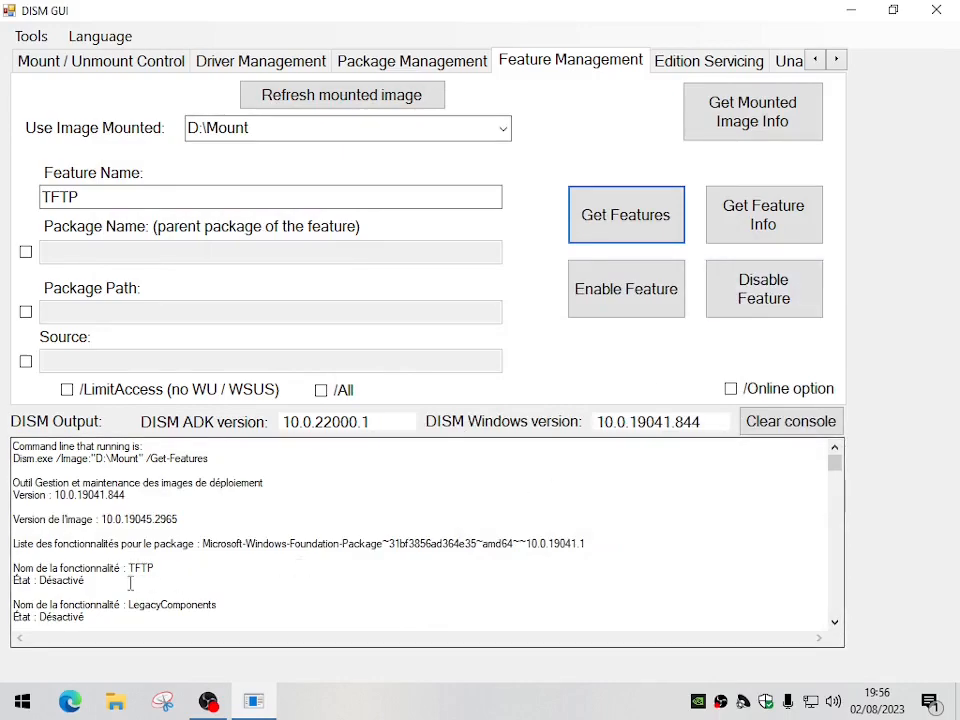
# Unmount the image at D:\Mount with the /Commit option, then check the DISM output and the mount folder's contents
pyautogui.click(144, 68)
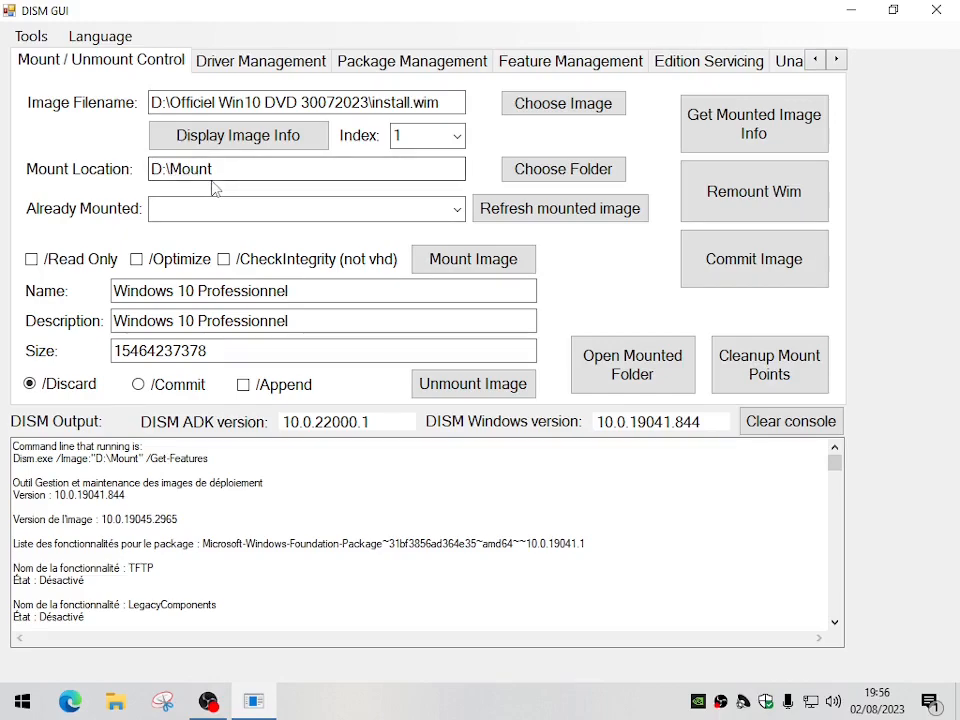
pyautogui.click(139, 387)
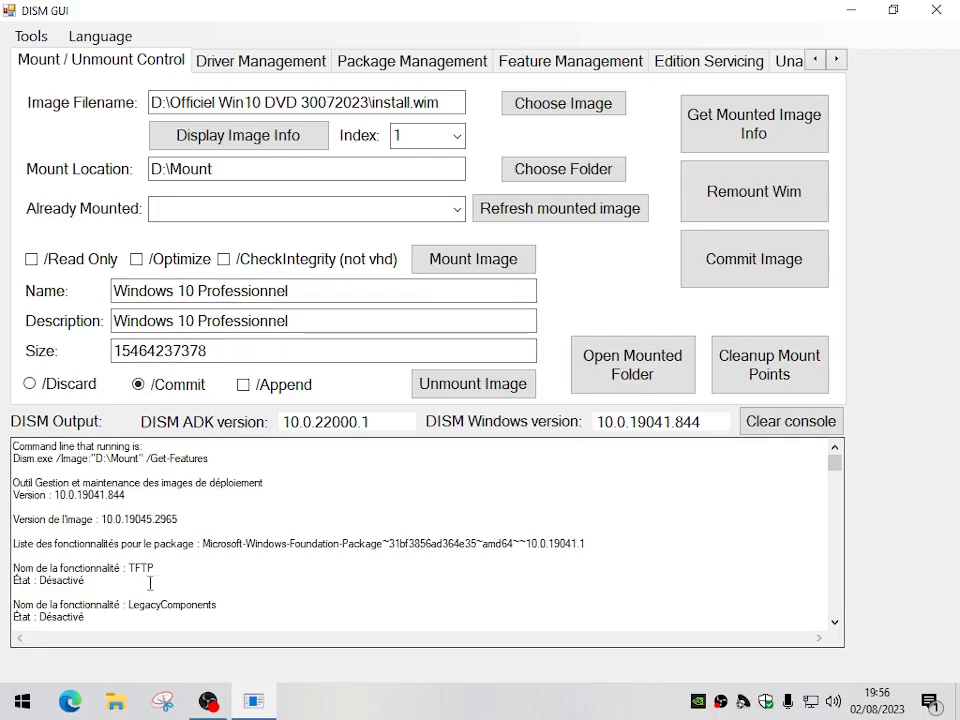
pyautogui.click(473, 386)
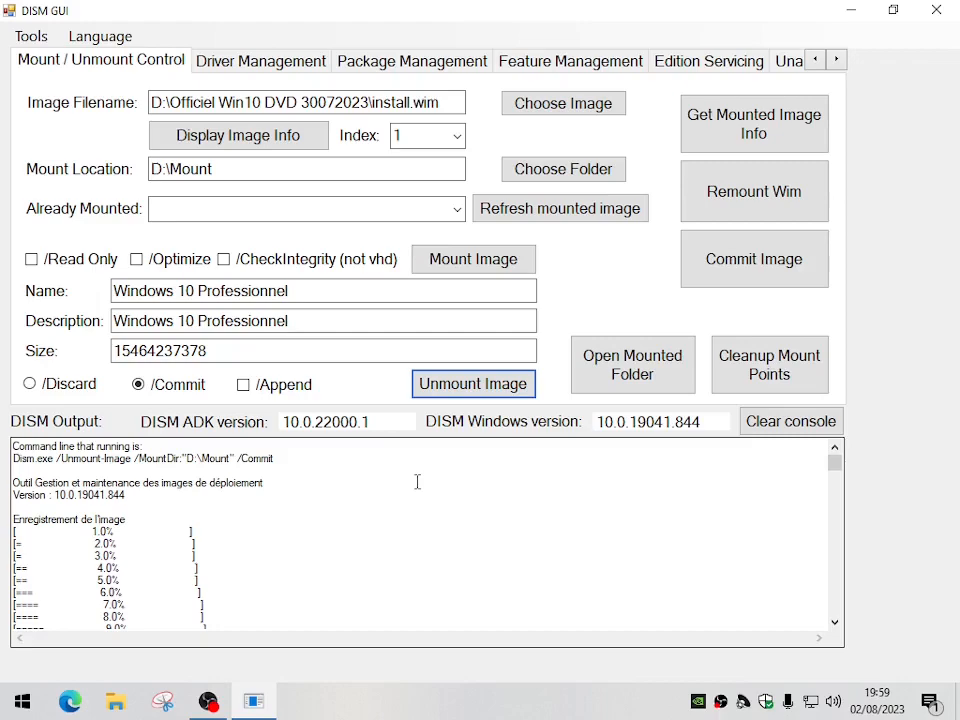
pyautogui.moveTo(839, 464); pyautogui.dragTo(839, 622)
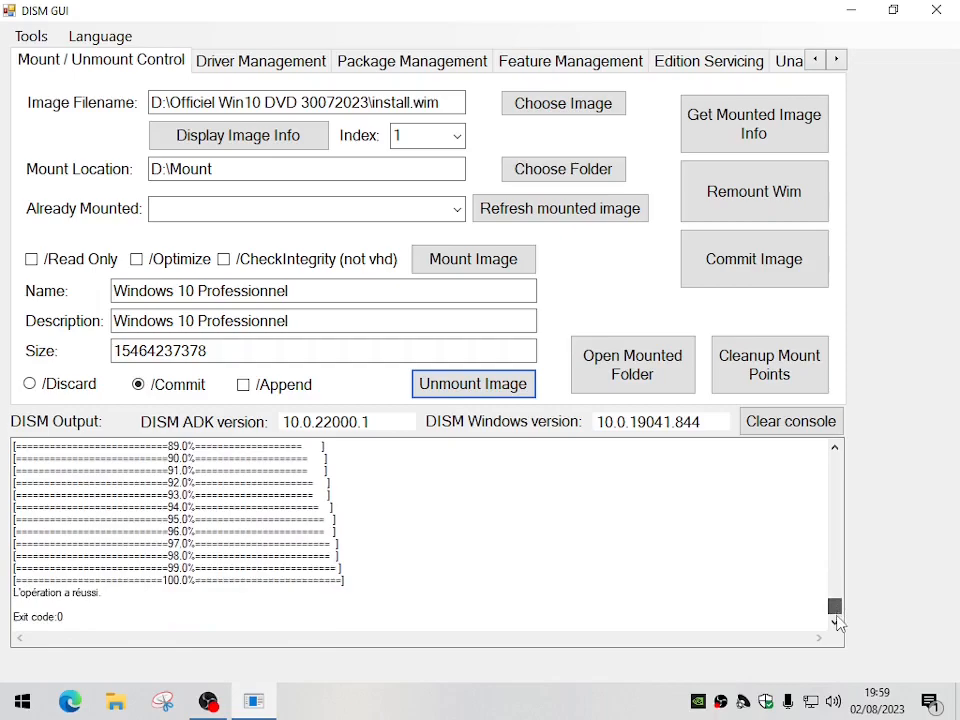
pyautogui.moveTo(839, 622); pyautogui.dragTo(846, 443)
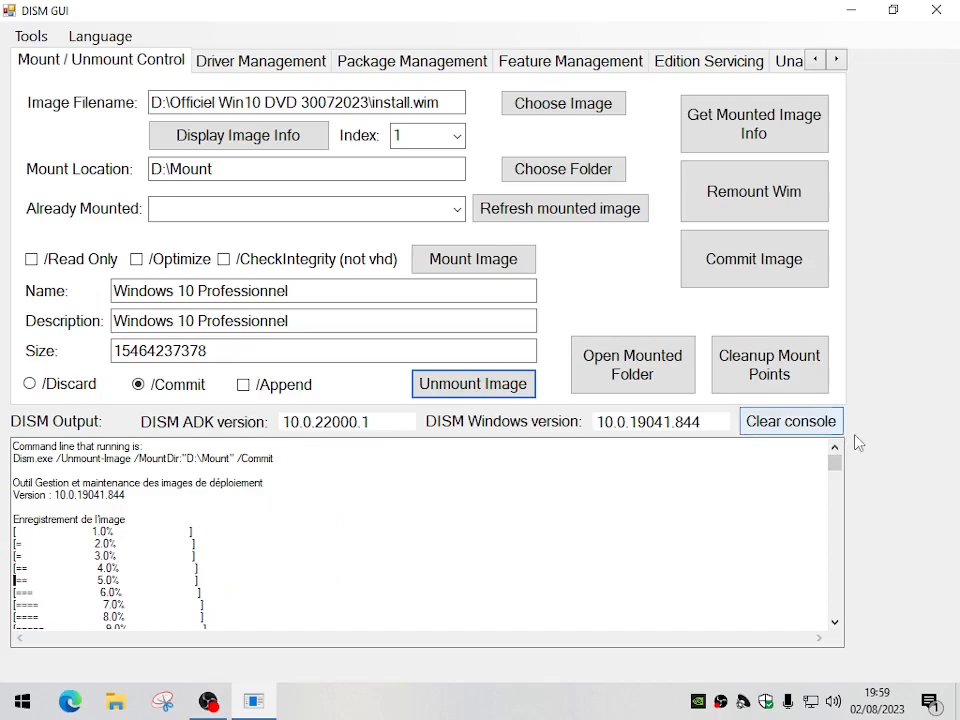
pyautogui.click(632, 381)
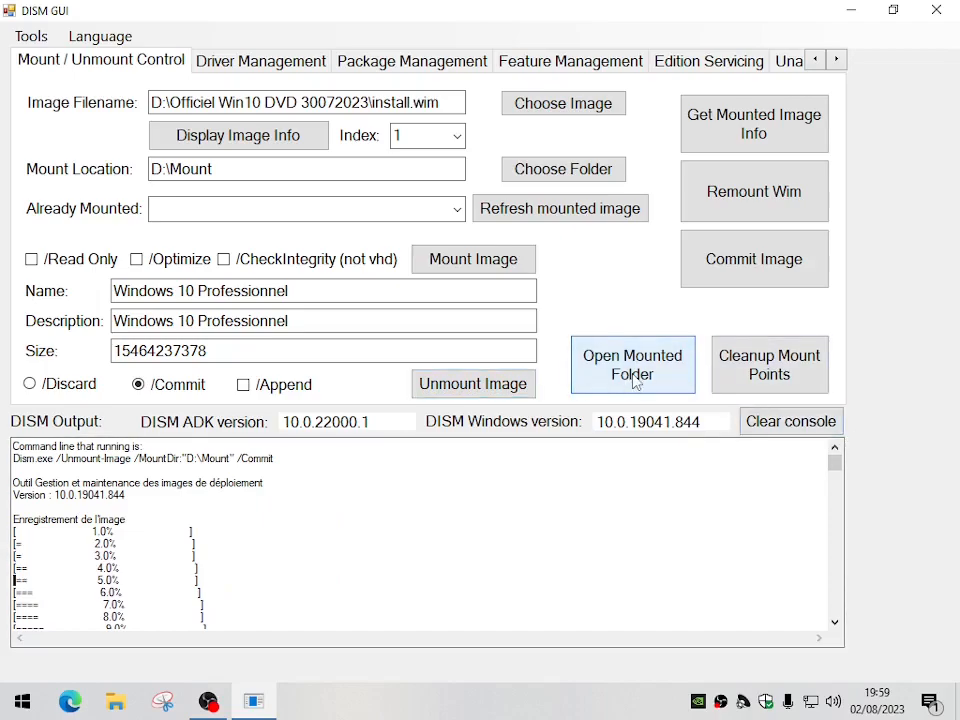
pyautogui.click(933, 10)
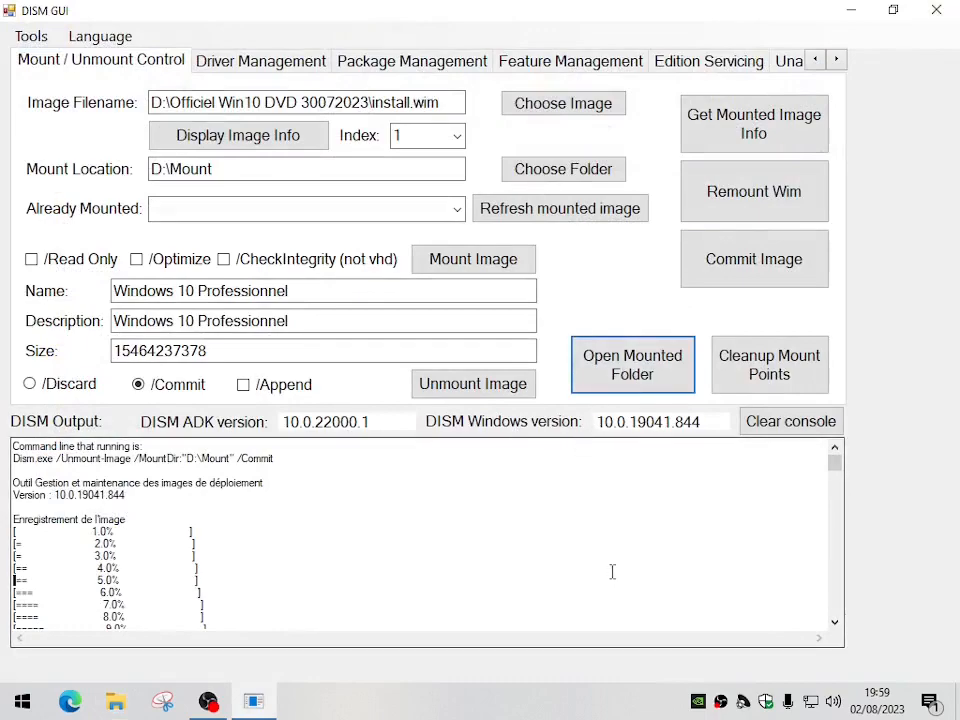